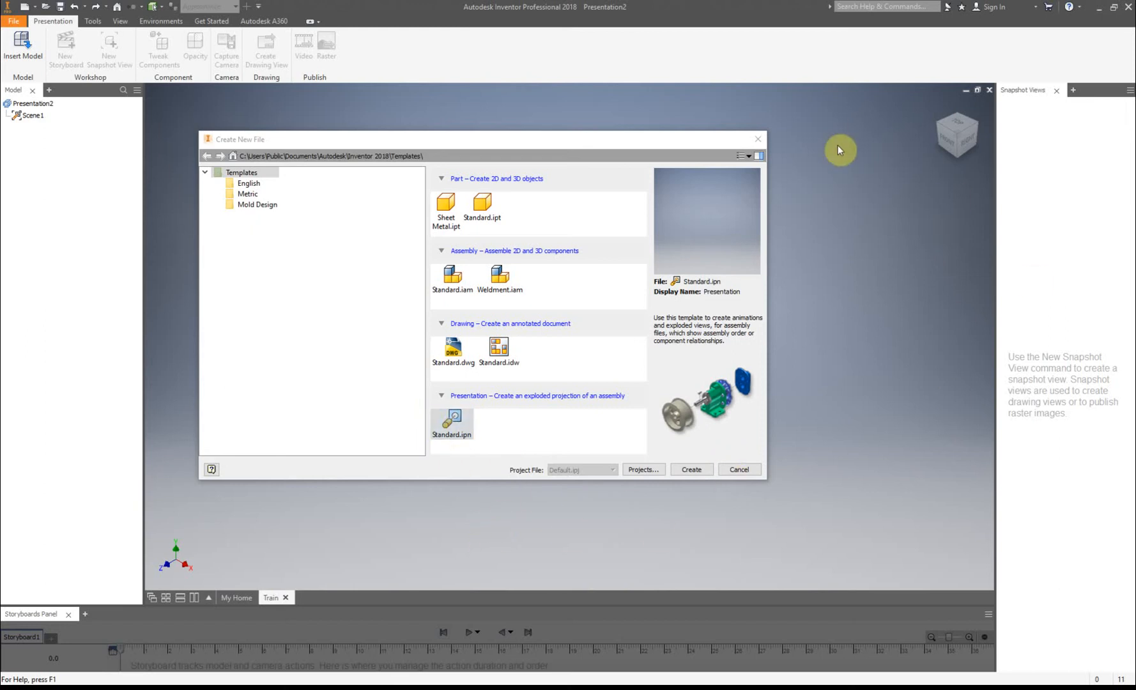
# Step: Insert the Train assembly from the TrainParts folder into the new presentation
pyautogui.click(758, 140)
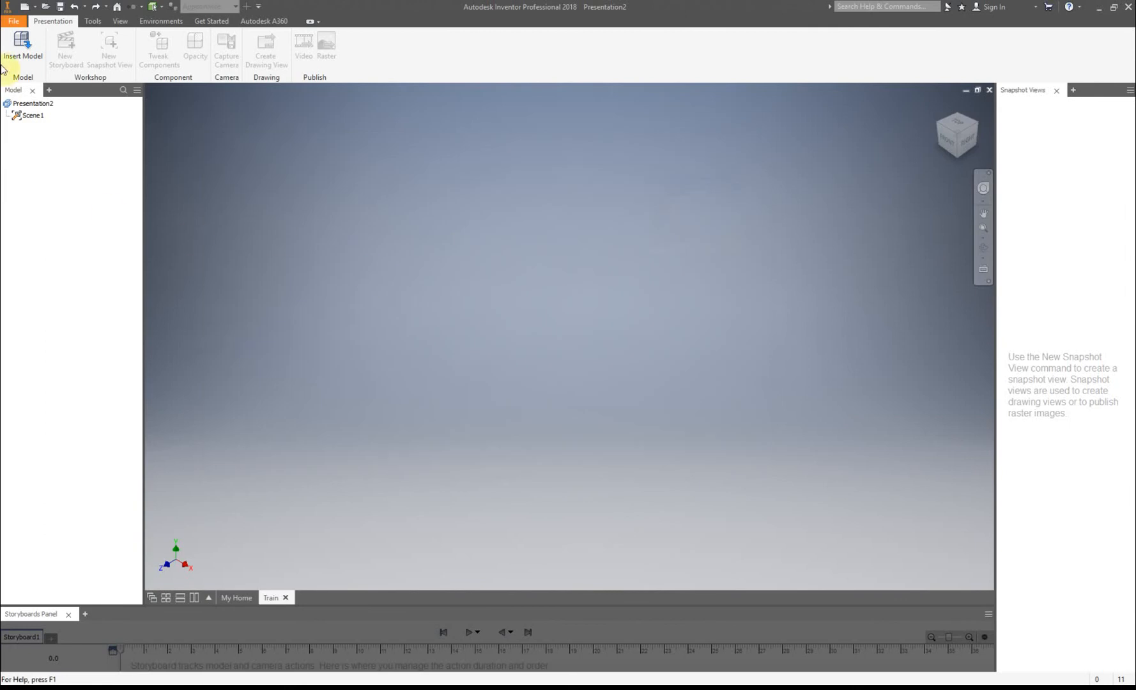
pyautogui.click(20, 40)
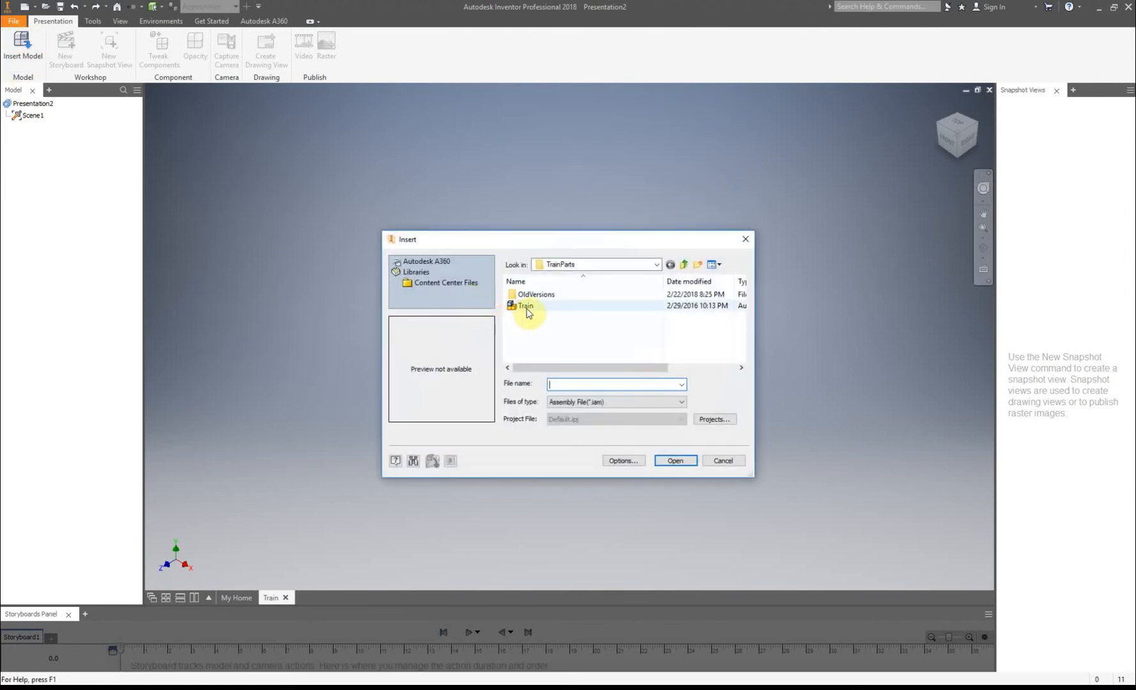
pyautogui.click(524, 305)
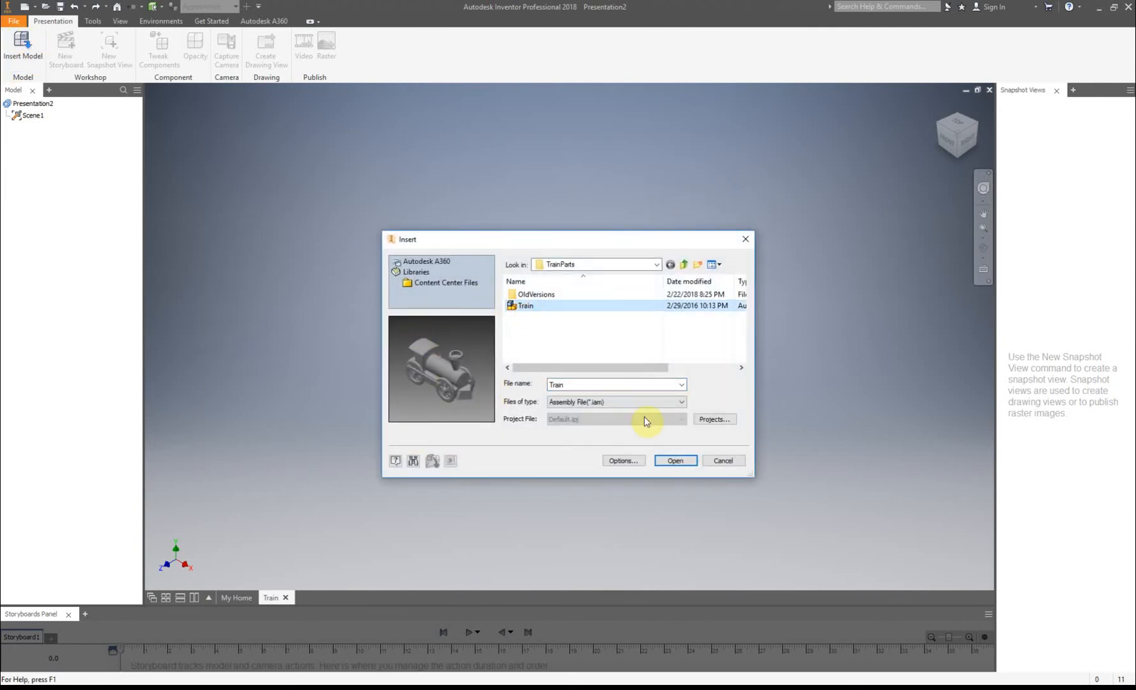
pyautogui.click(690, 465)
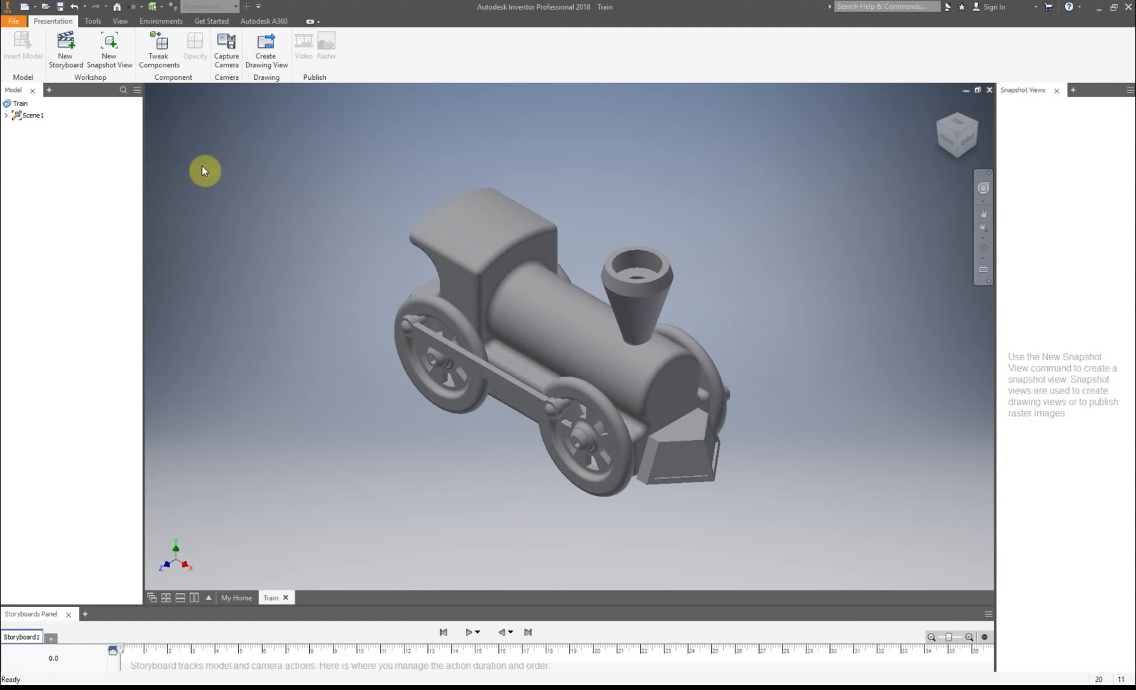
pyautogui.click(160, 44)
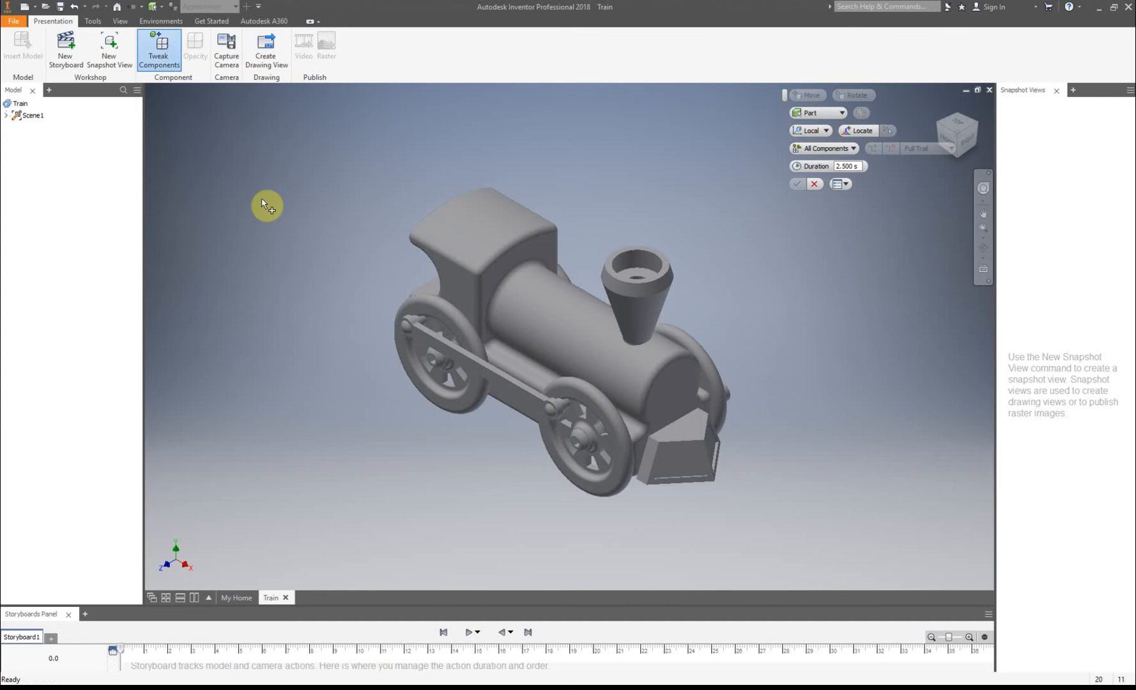
pyautogui.click(405, 332)
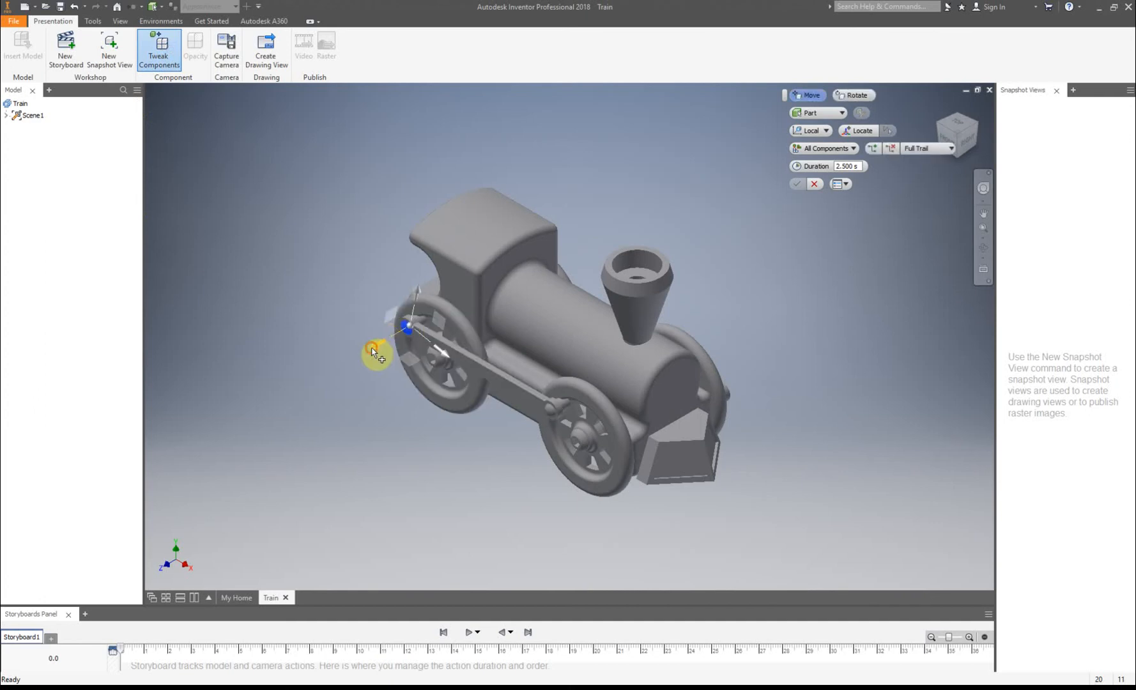
pyautogui.moveTo(359, 362); pyautogui.dragTo(230, 462)
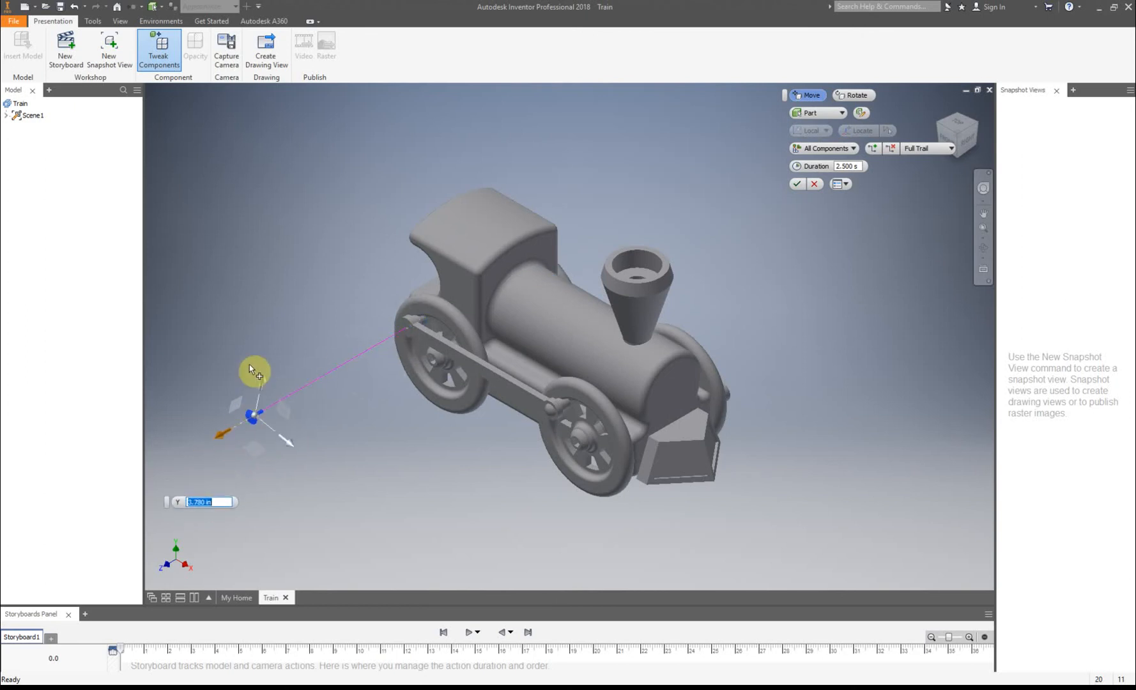
pyautogui.click(814, 185)
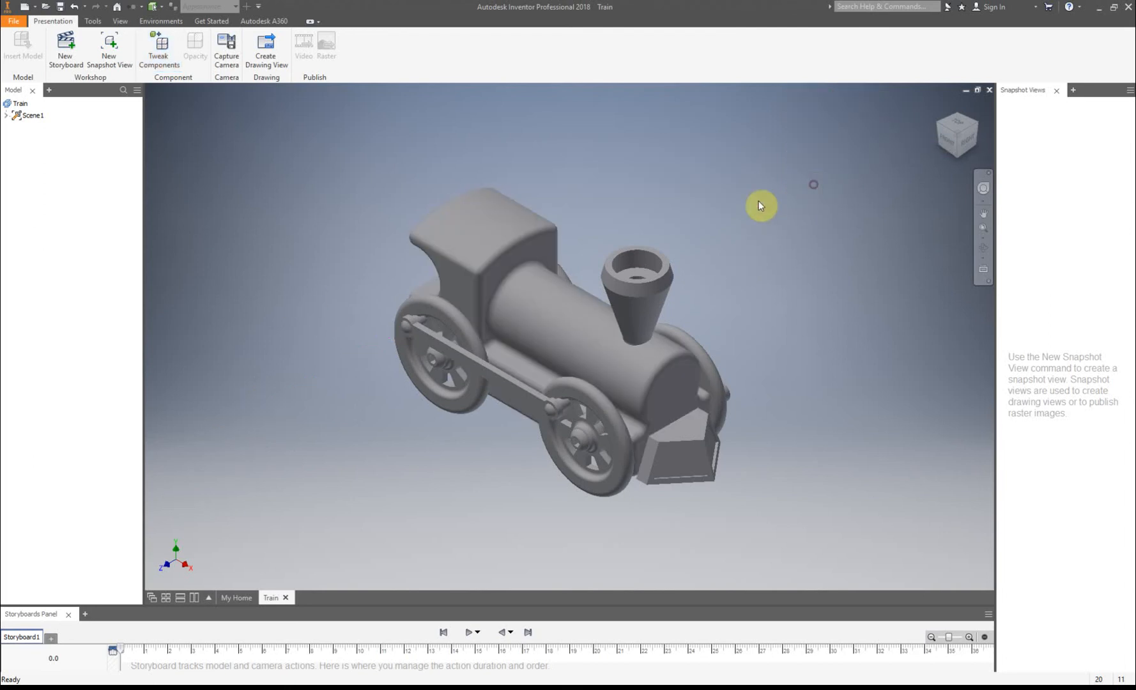
# Step: Tweak the near side's two small link pins outward about 0.75 in, then the pins together with the connecting rod about 1.14 in
pyautogui.click(158, 45)
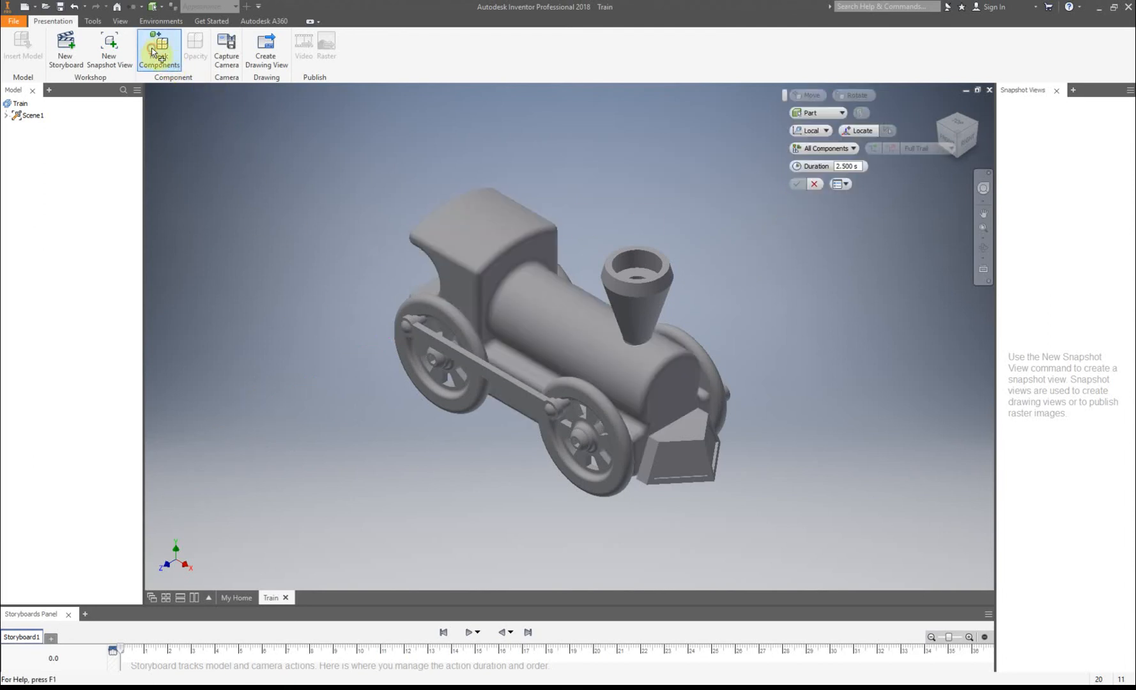
pyautogui.click(401, 330)
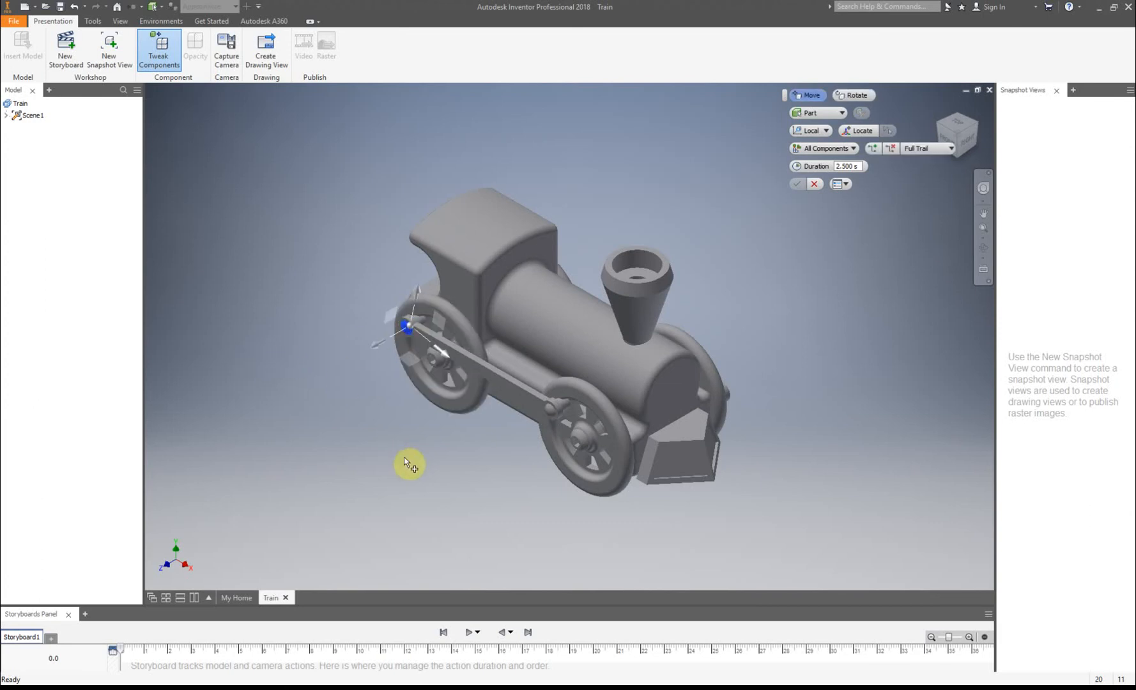
pyautogui.click(552, 414)
pyautogui.moveTo(373, 350); pyautogui.dragTo(346, 362)
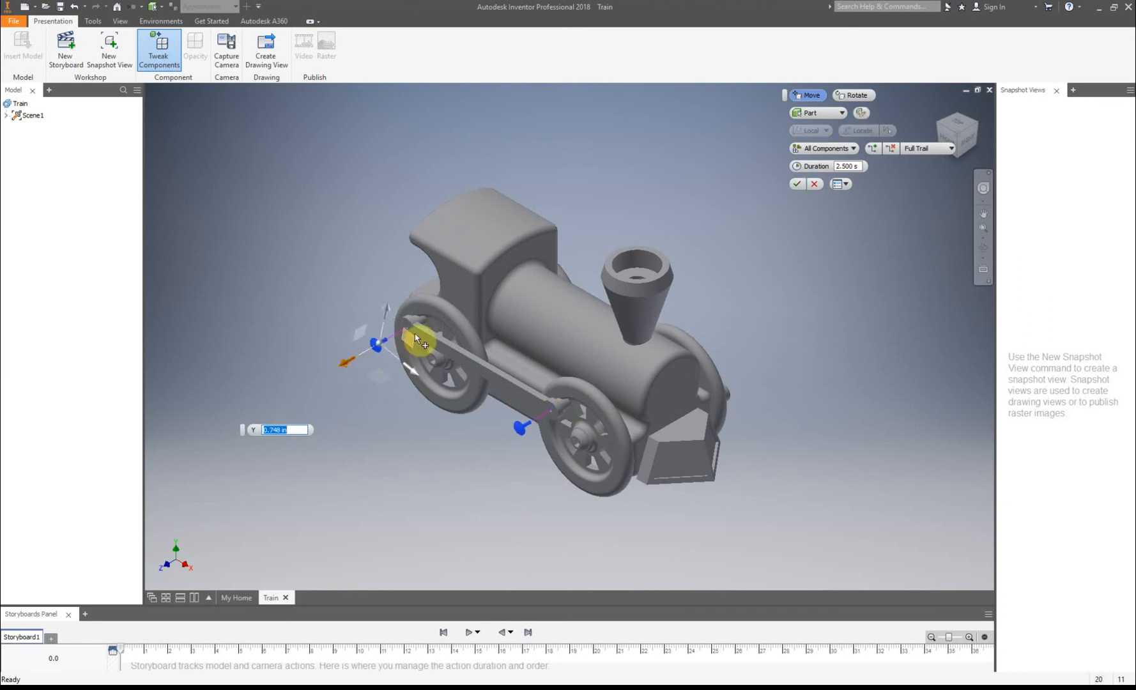
pyautogui.click(500, 386)
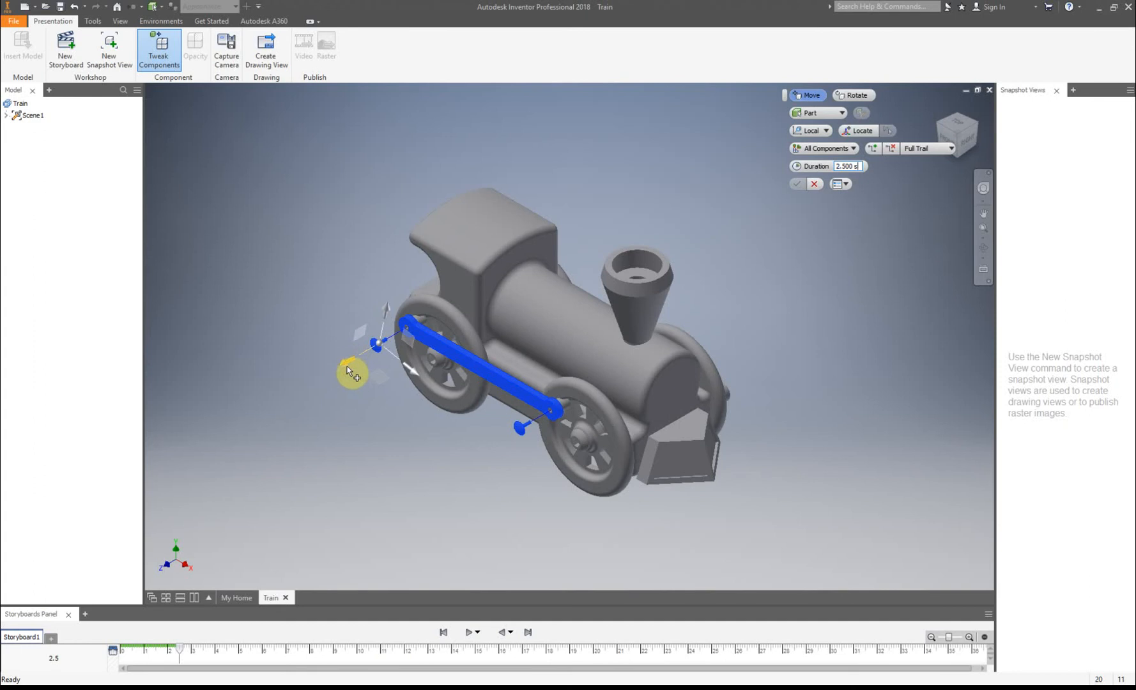
pyautogui.moveTo(347, 366); pyautogui.dragTo(313, 405)
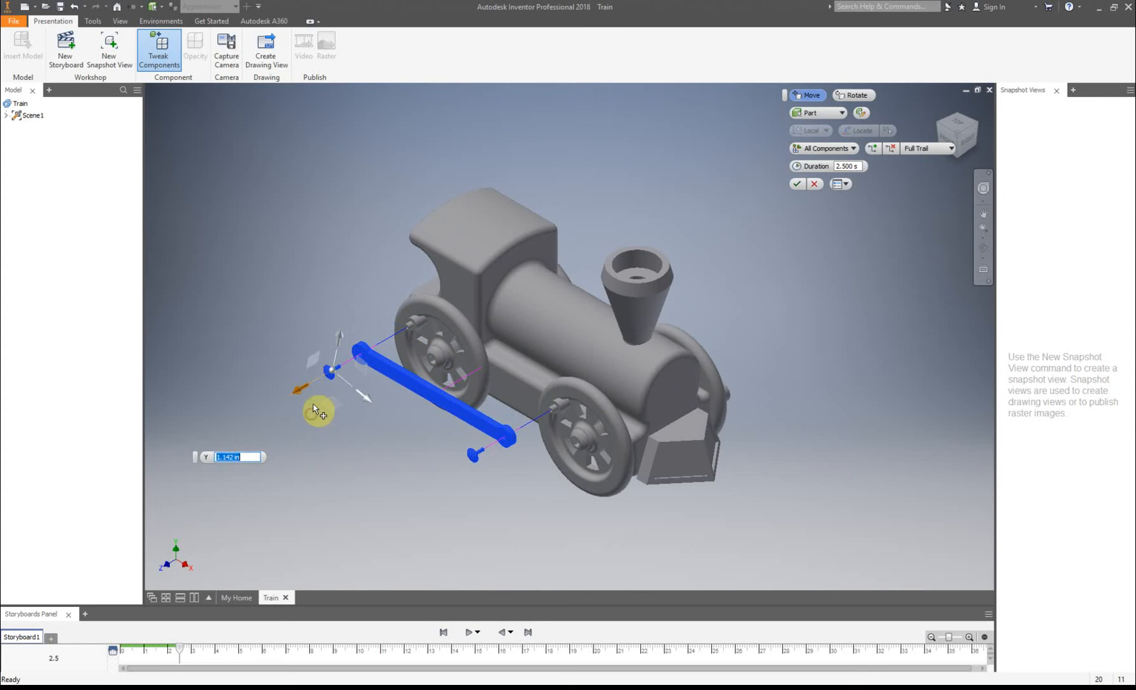
# Step: Add the near side's two wheel axle bolts to the tweak selection and move the group outward about 2.15 in
pyautogui.keyDown('ctrl'); pyautogui.click(440, 366); pyautogui.keyUp('ctrl')
pyautogui.keyDown('ctrl'); pyautogui.click(581, 441); pyautogui.keyUp('ctrl')
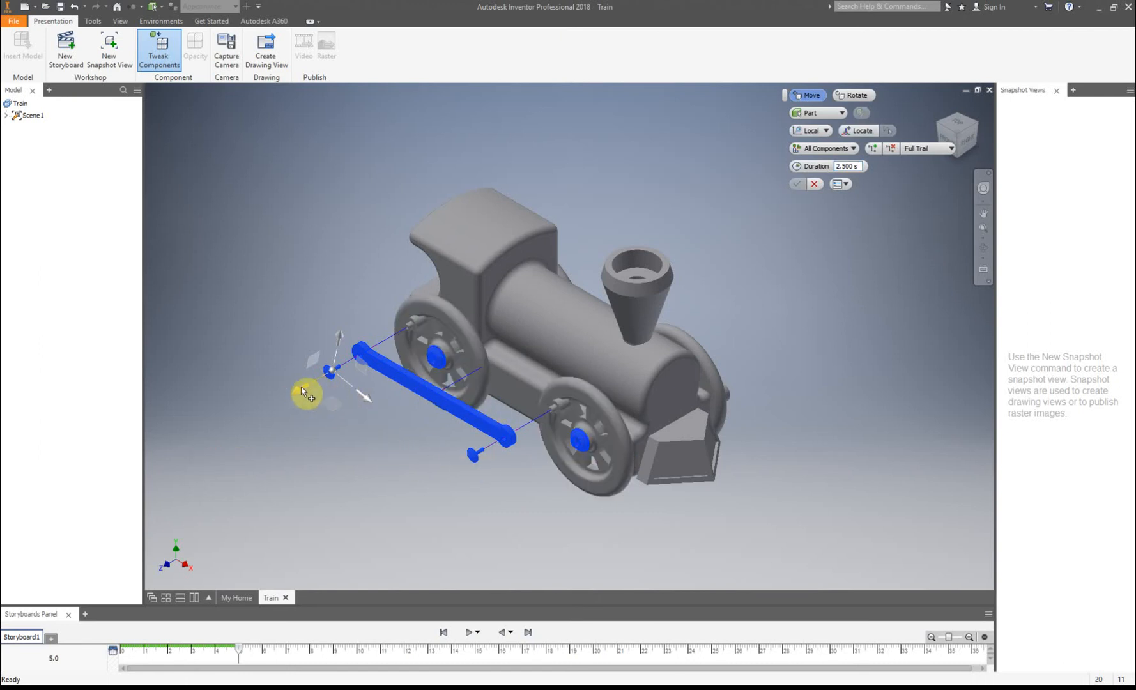
pyautogui.moveTo(299, 392); pyautogui.dragTo(236, 479)
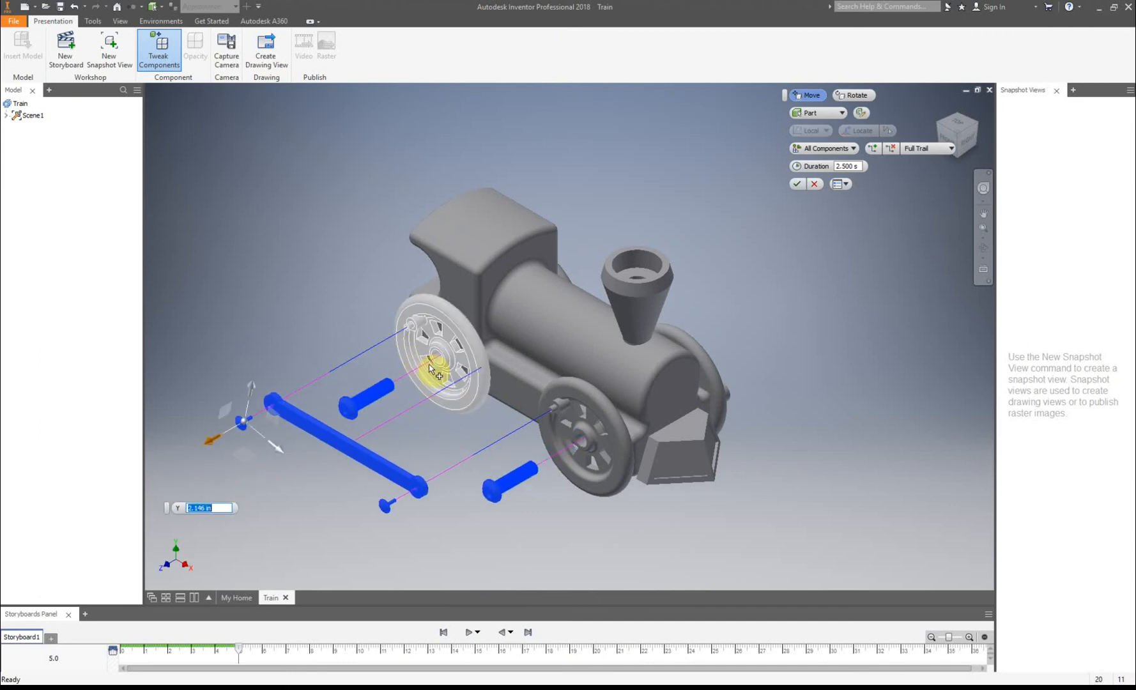
# Step: Add both near-side wheels to the selection, move the whole group outward about 1.93 in and finish the tweak
pyautogui.keyDown('ctrl'); pyautogui.click(448, 363); pyautogui.keyUp('ctrl')
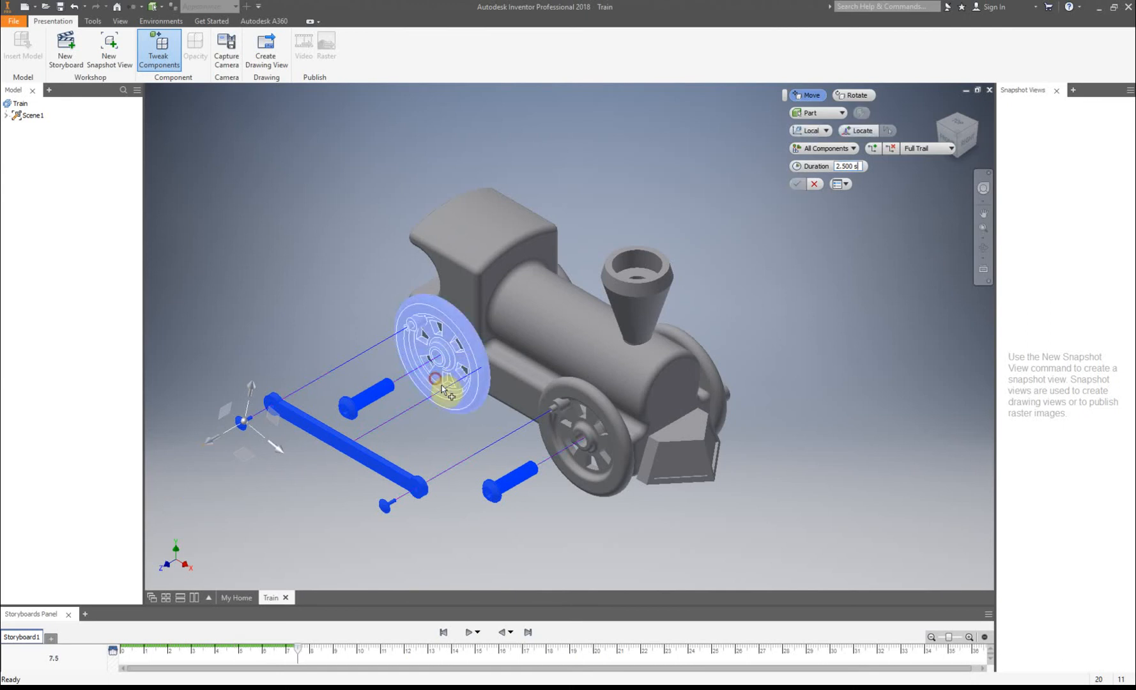
pyautogui.keyDown('ctrl'); pyautogui.click(586, 463); pyautogui.keyUp('ctrl')
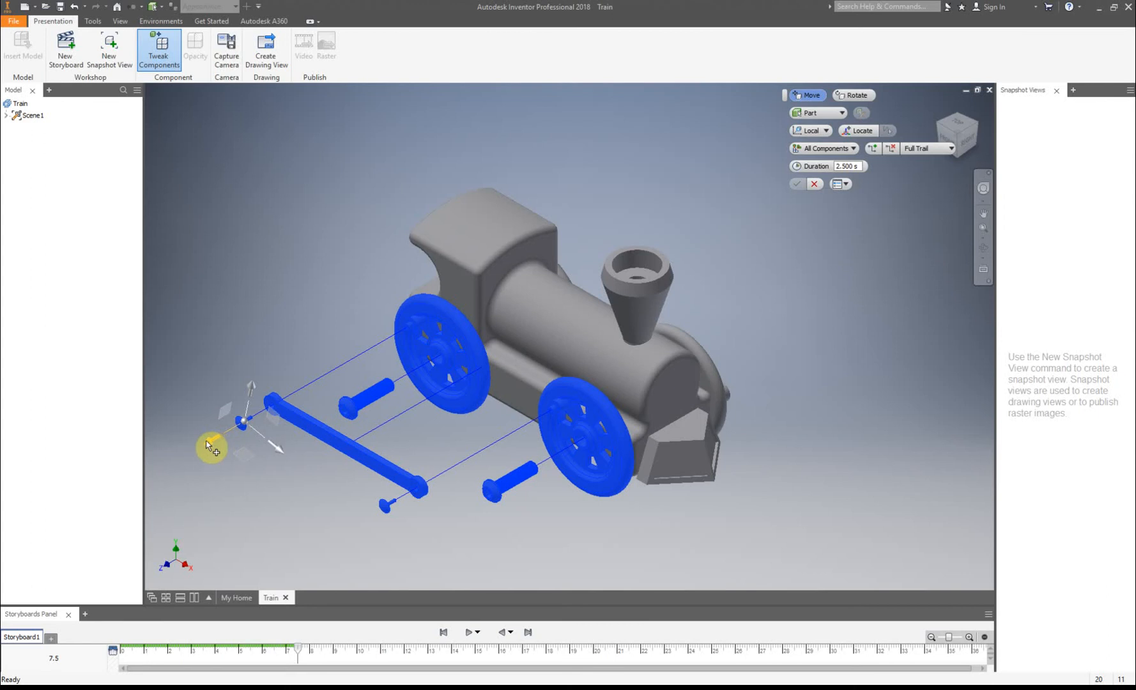
pyautogui.moveTo(213, 445); pyautogui.dragTo(136, 494)
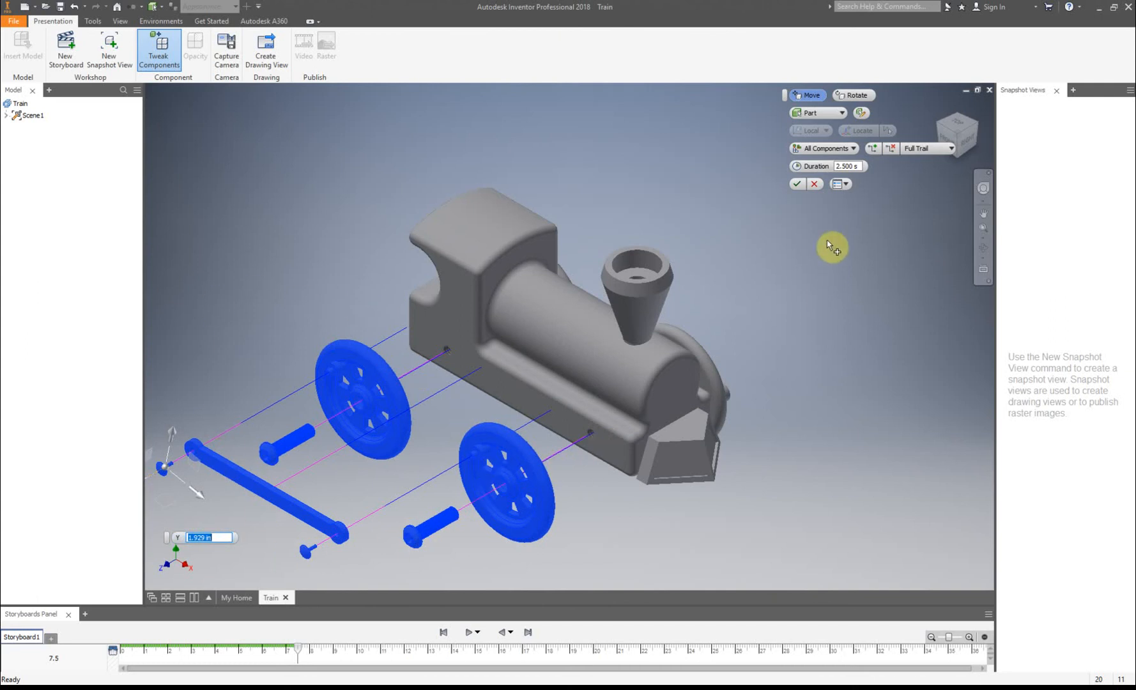
pyautogui.click(797, 185)
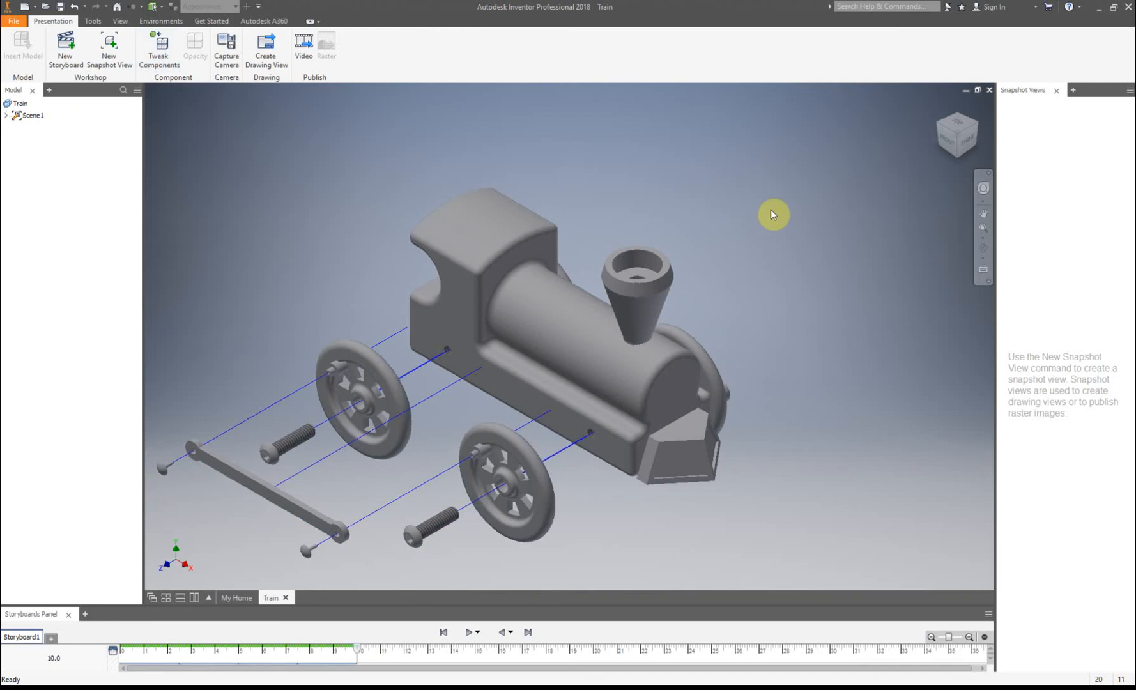
# Step: Tweak the cowcatcher forward about 1.44 in, away from the front of the train body
pyautogui.scroll(-3, 772, 214)
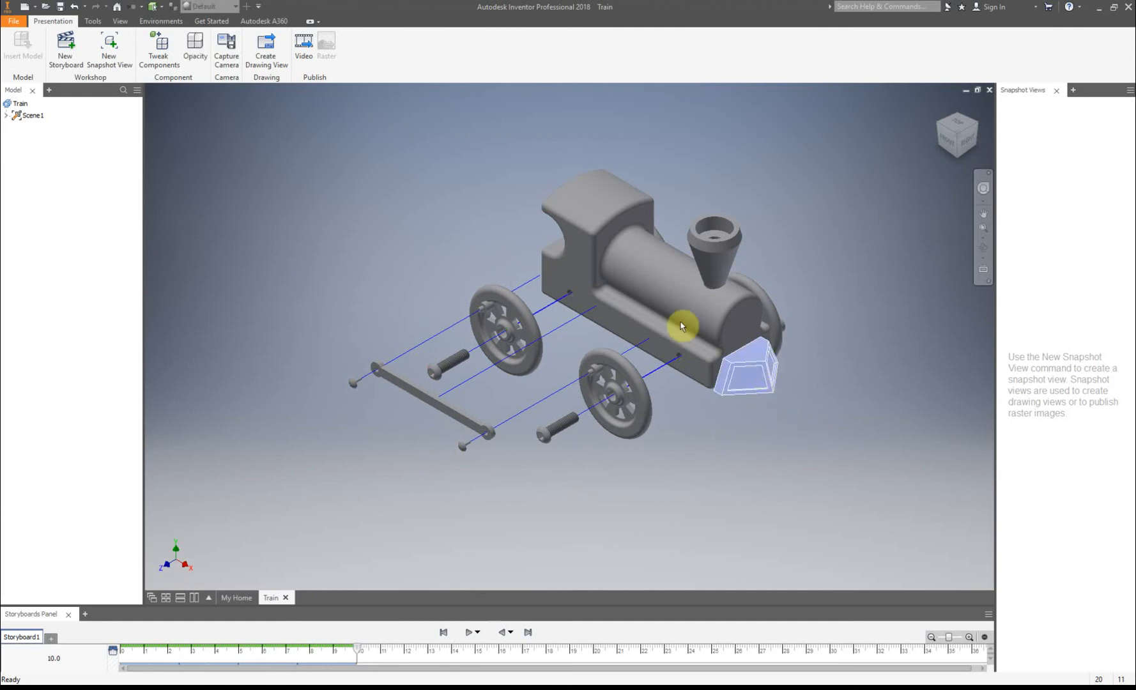
pyautogui.click(159, 64)
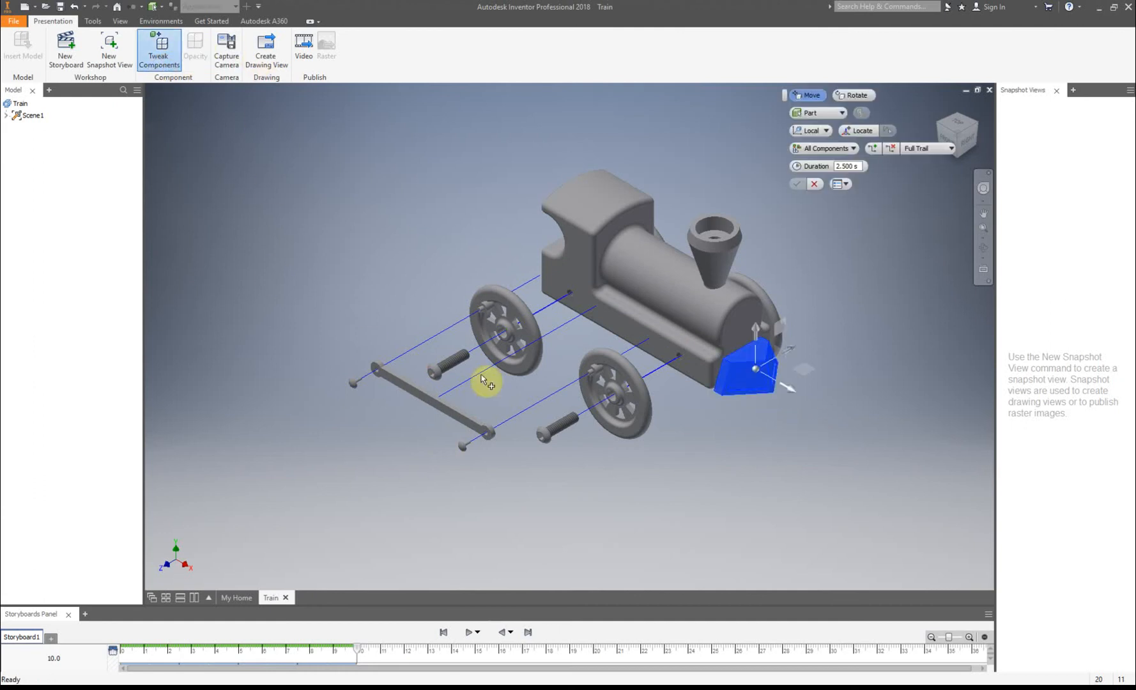
pyautogui.moveTo(792, 390); pyautogui.dragTo(838, 415)
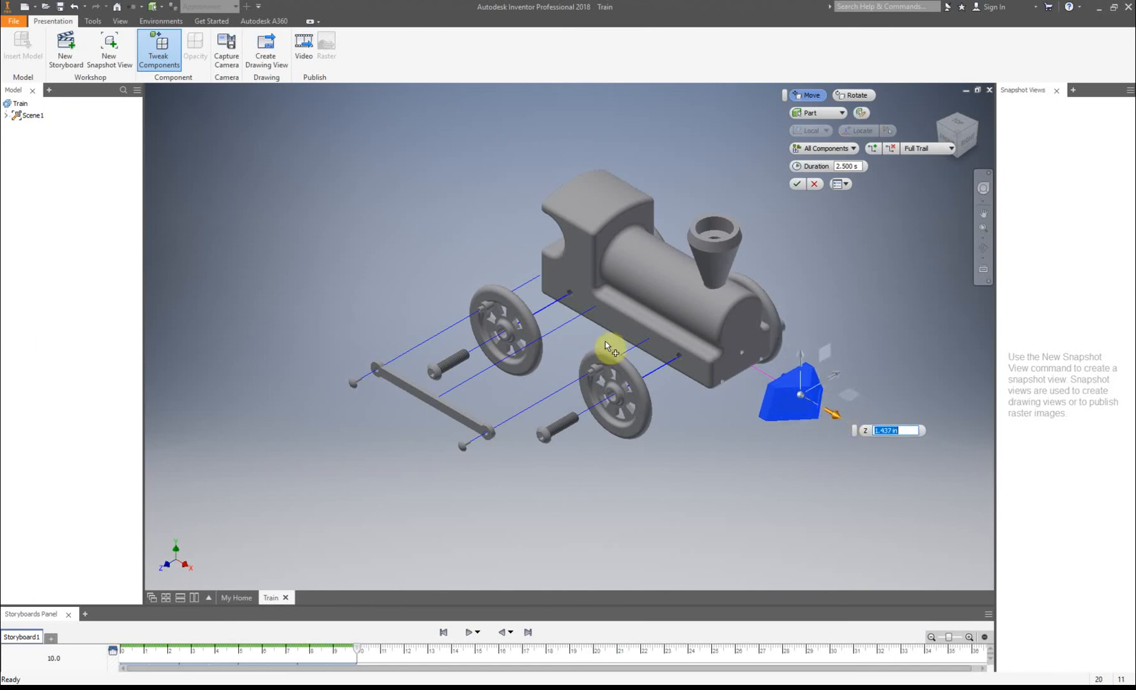
pyautogui.click(797, 185)
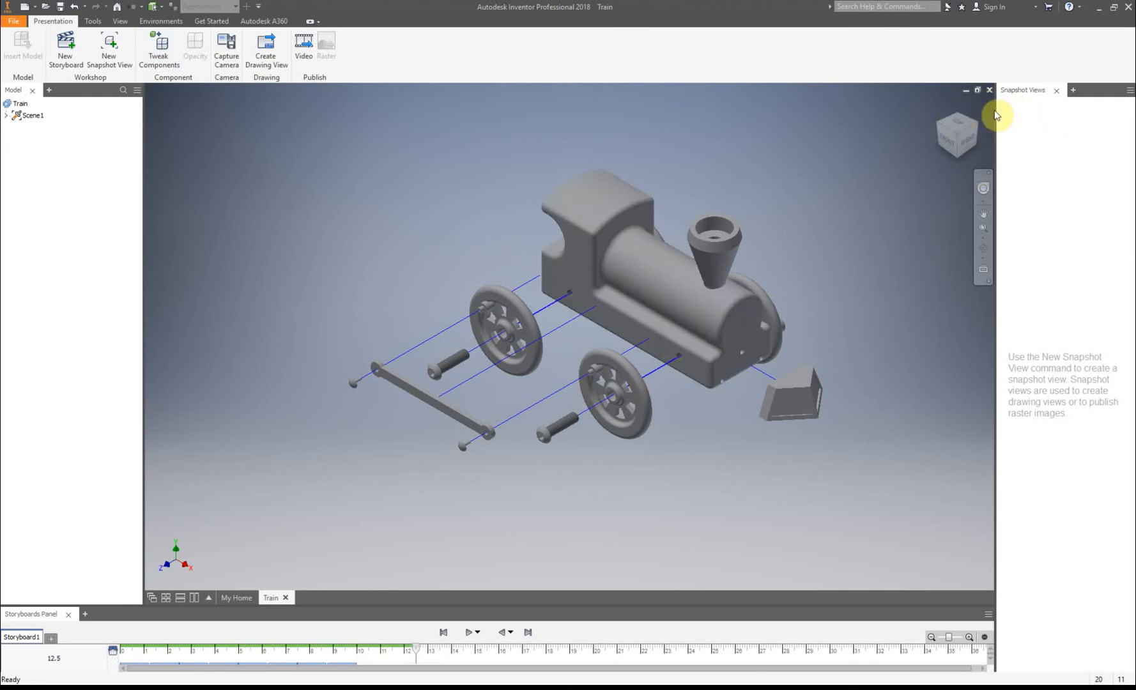
# Step: On the train's opposite side, tweak the two link pins outward about 0.85 in, then the pins with the connecting rod about 0.91 in
pyautogui.click(957, 114)
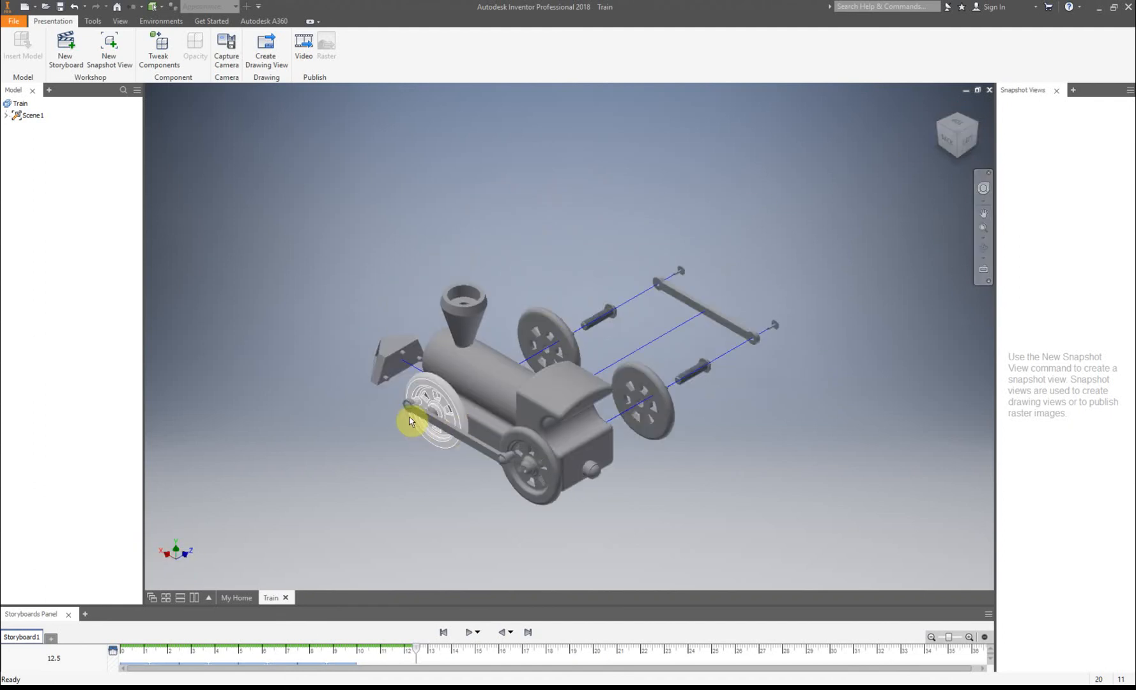
pyautogui.click(408, 410)
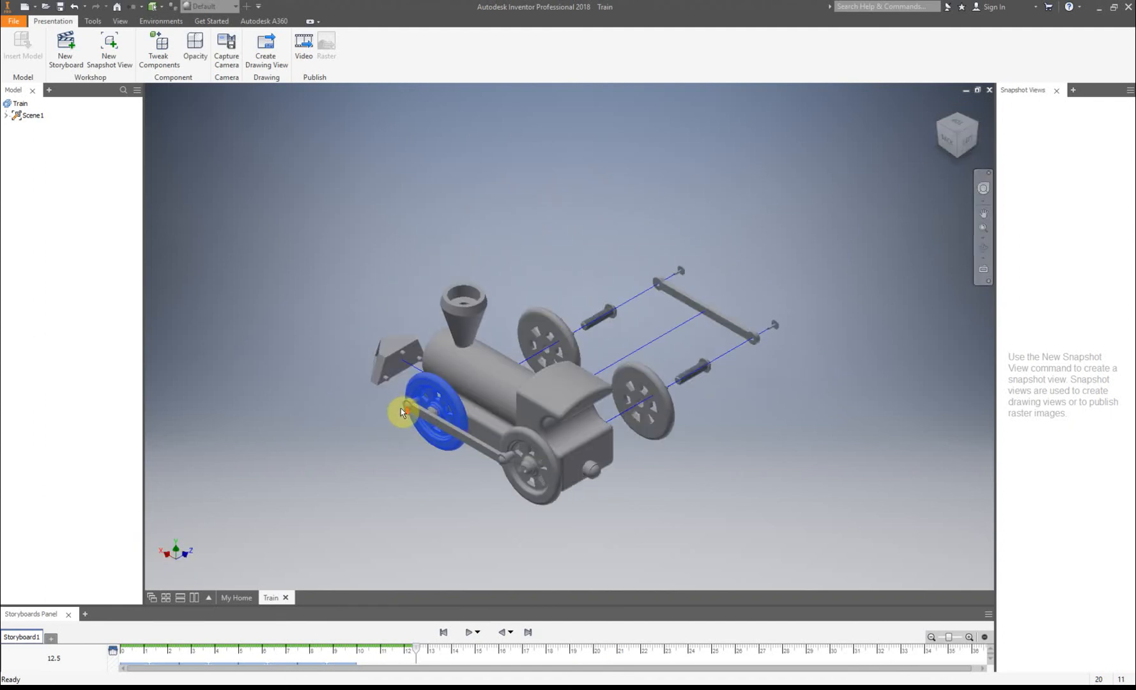
pyautogui.scroll(-3, 400, 406)
pyautogui.click(158, 50)
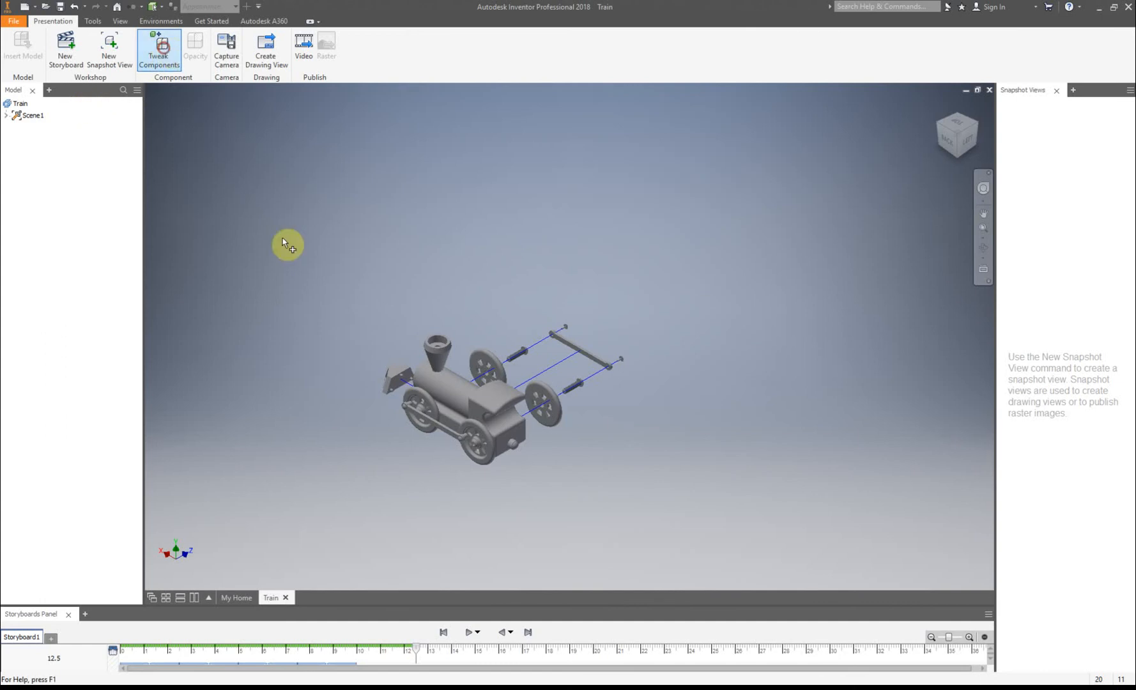
pyautogui.scroll(5, 355, 431)
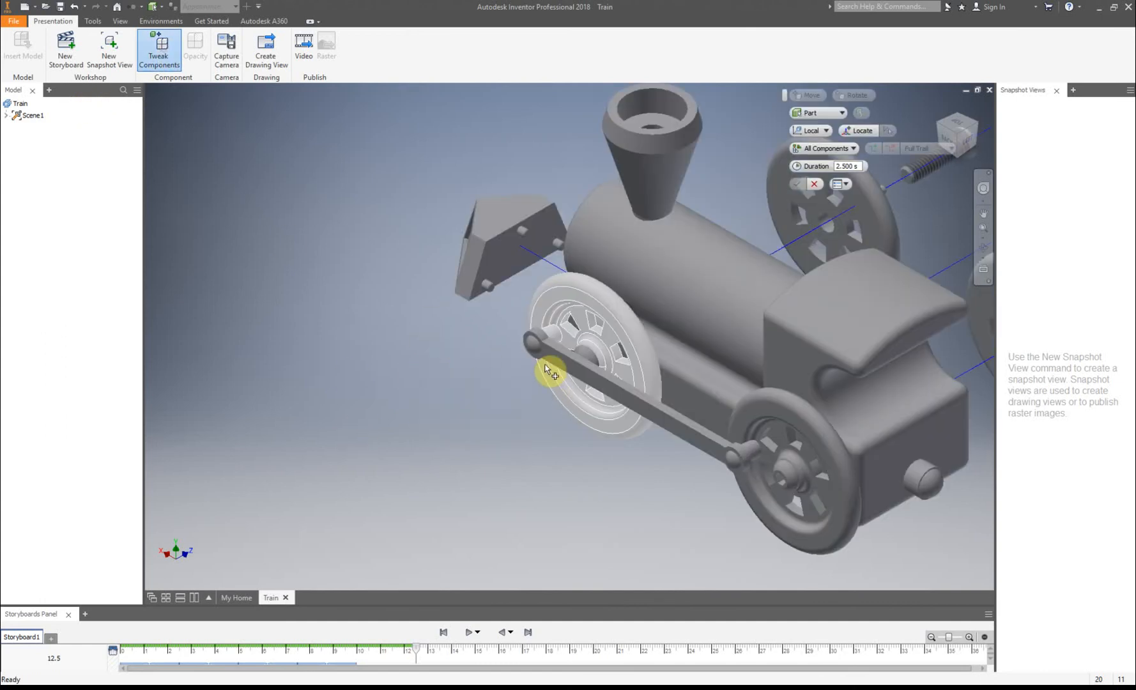
pyautogui.click(530, 352)
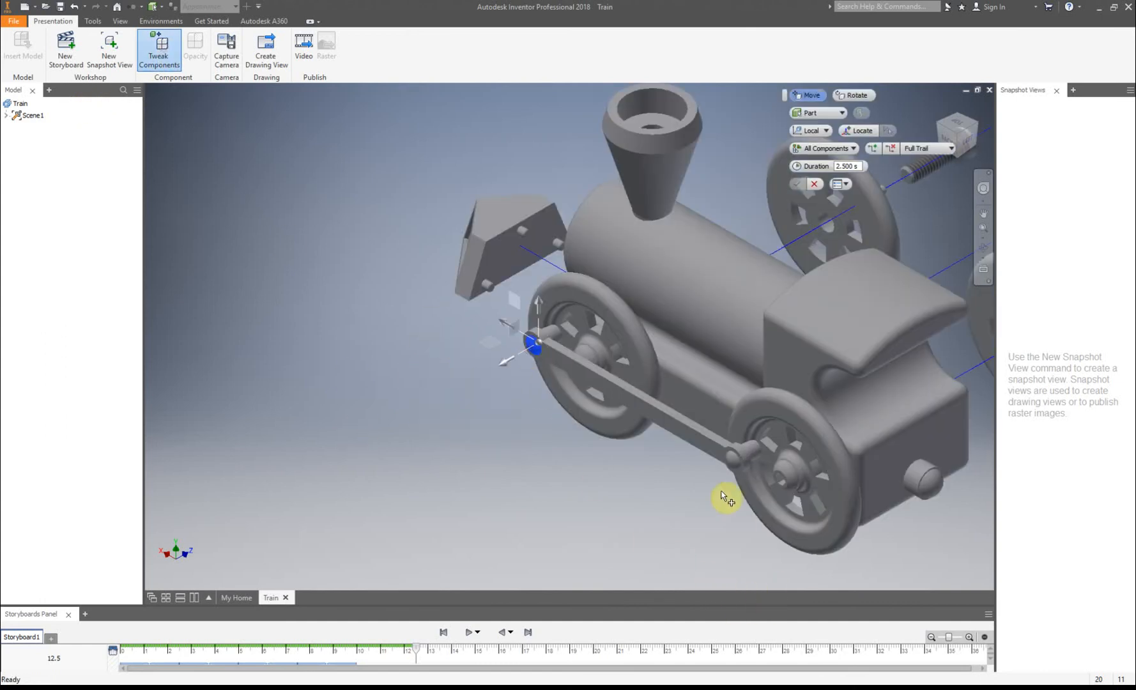
pyautogui.keyDown('ctrl'); pyautogui.click(730, 461); pyautogui.keyUp('ctrl')
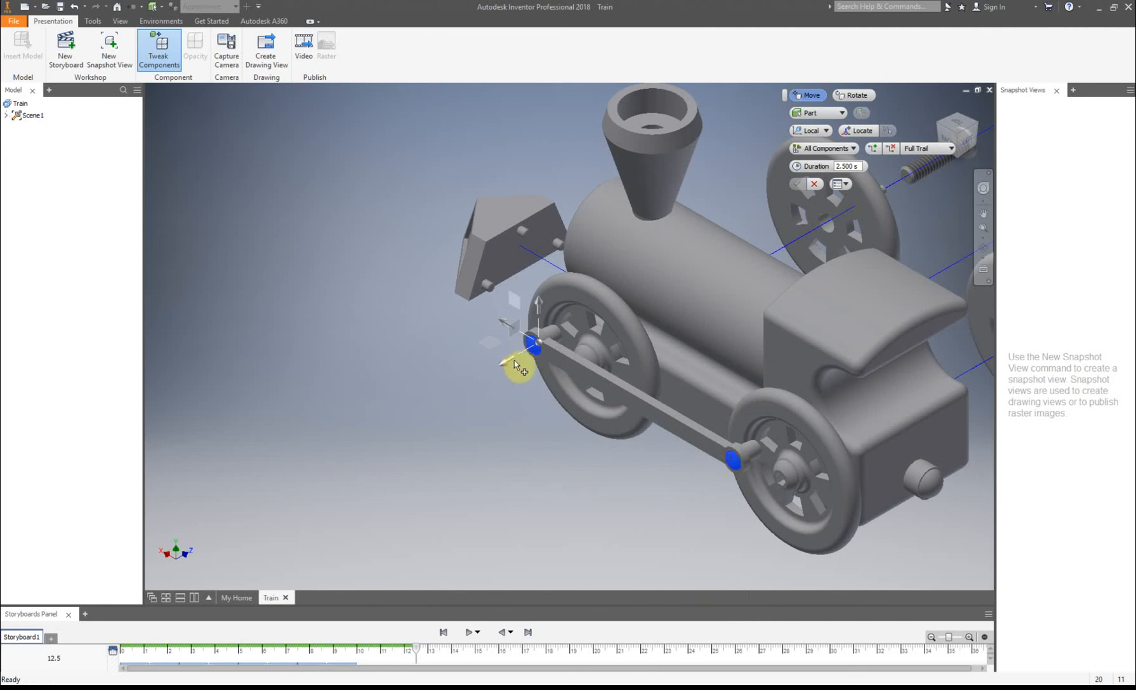
pyautogui.moveTo(495, 366); pyautogui.dragTo(457, 387)
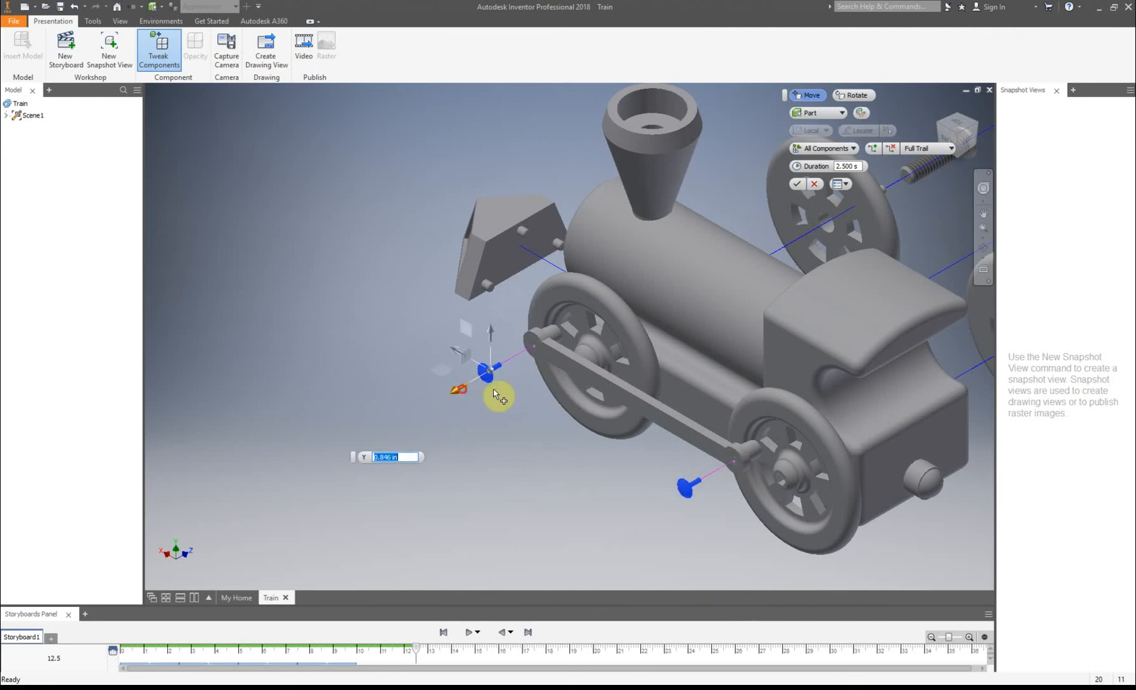
pyautogui.keyDown('ctrl'); pyautogui.click(648, 413); pyautogui.keyUp('ctrl')
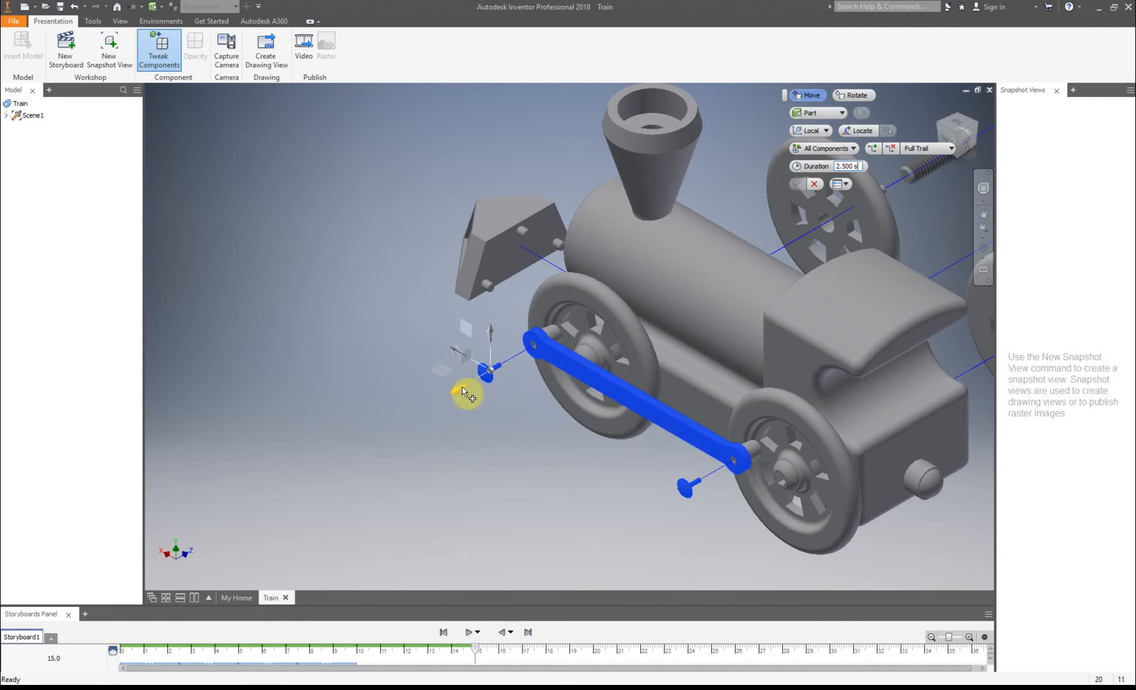
pyautogui.moveTo(445, 394); pyautogui.dragTo(409, 420)
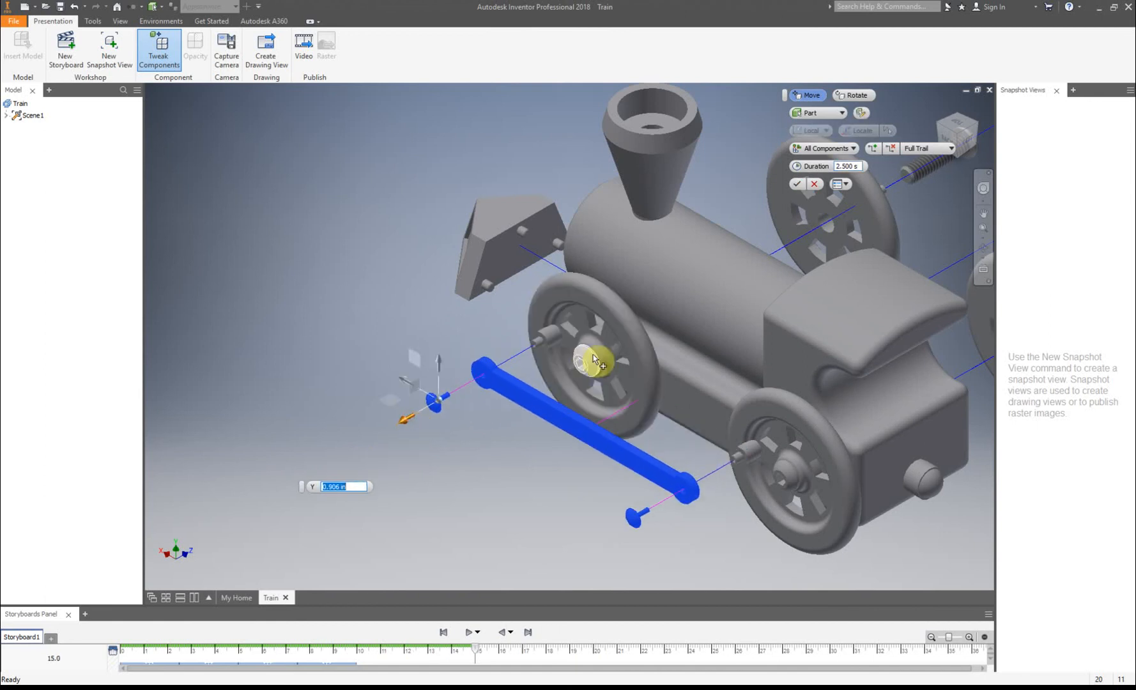
# Step: Select the opposite side's two axle bolts with its link pins and connecting rod, and move them outward about 2.22 in
pyautogui.click(589, 363)
pyautogui.keyDown('ctrl'); pyautogui.click(438, 401); pyautogui.keyUp('ctrl')
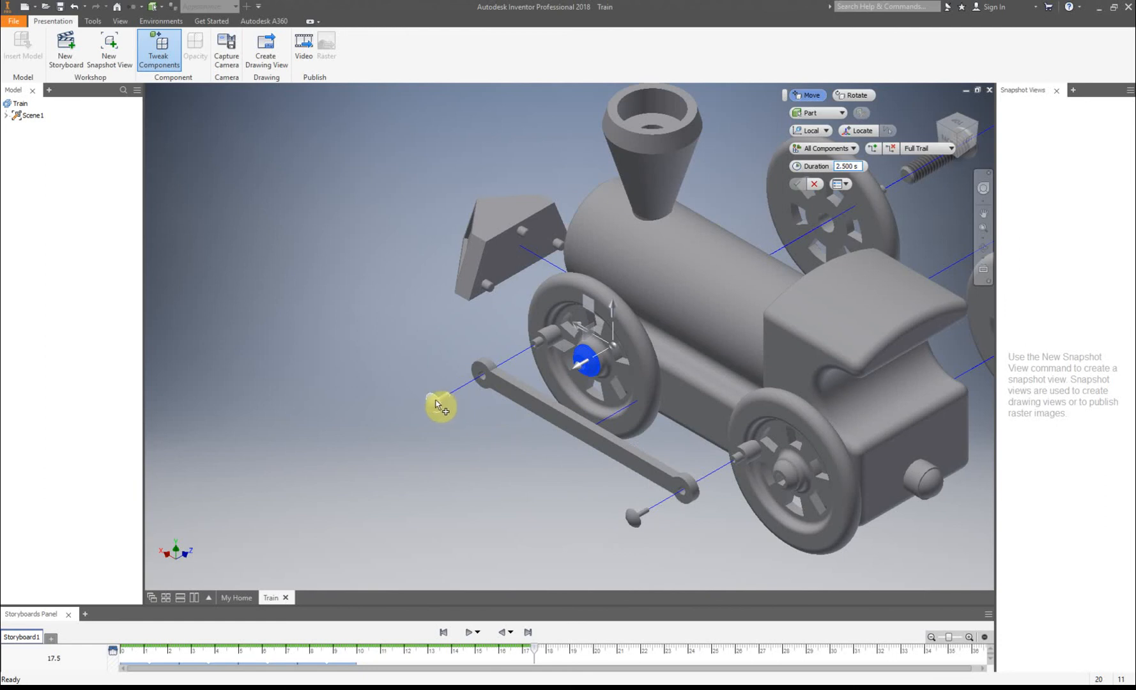
pyautogui.keyDown('ctrl'); pyautogui.click(528, 401); pyautogui.keyUp('ctrl')
pyautogui.keyDown('ctrl'); pyautogui.click(638, 518); pyautogui.keyUp('ctrl')
pyautogui.keyDown('ctrl'); pyautogui.click(785, 479); pyautogui.keyUp('ctrl')
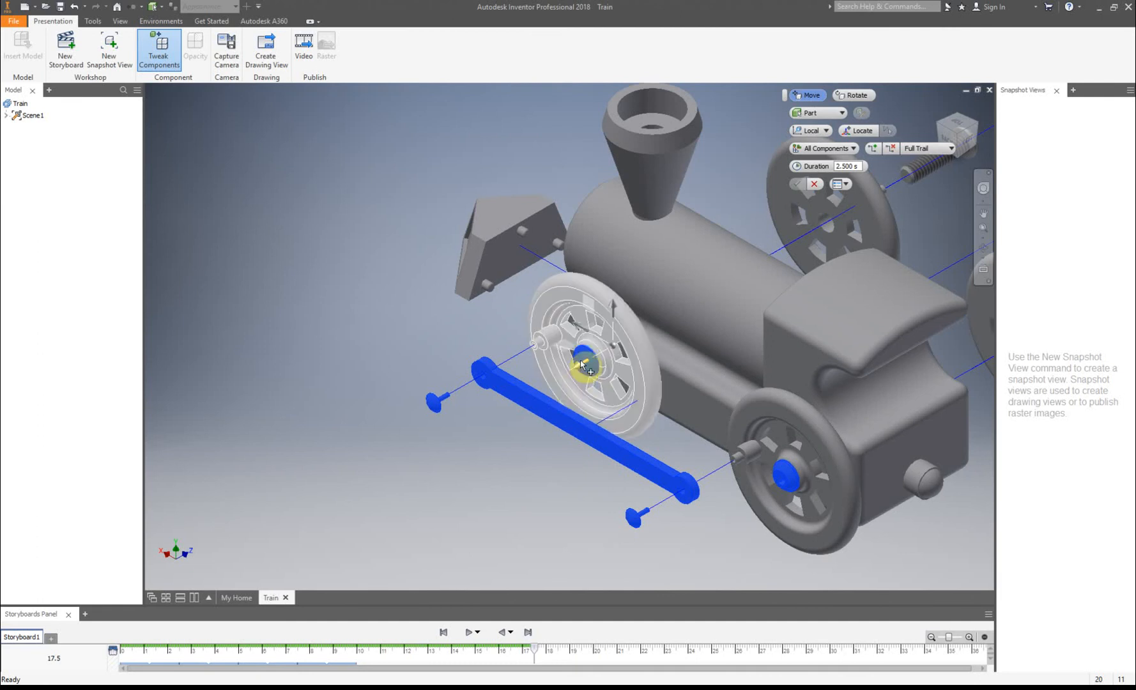
pyautogui.moveTo(577, 366); pyautogui.dragTo(457, 444)
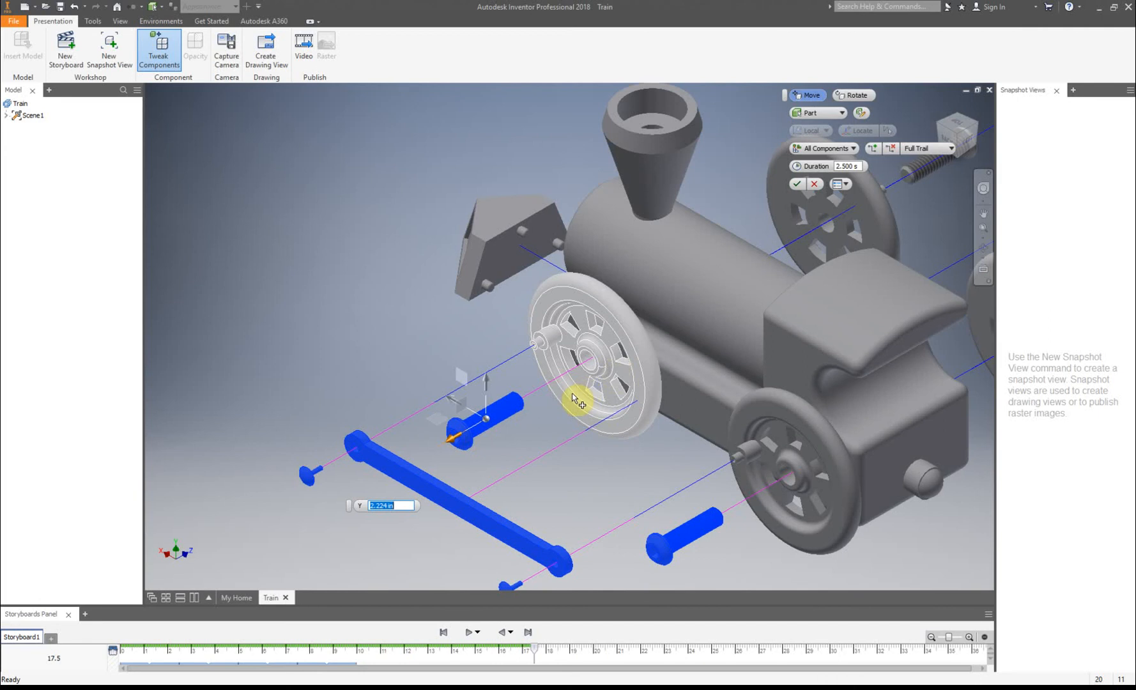
# Step: Add the opposite side's two wheels to the selection, move the whole group outward about 2.66 in and finish the tweak
pyautogui.keyDown('ctrl'); pyautogui.click(636, 429); pyautogui.keyUp('ctrl')
pyautogui.keyDown('ctrl'); pyautogui.click(761, 492); pyautogui.keyUp('ctrl')
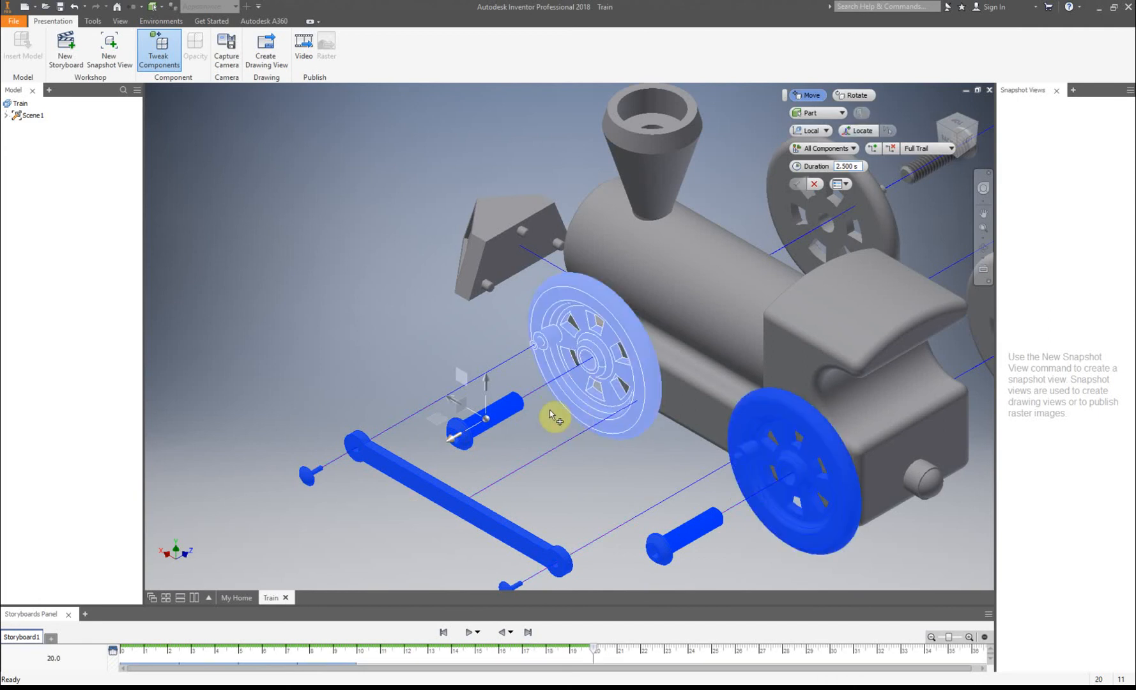
pyautogui.moveTo(483, 419); pyautogui.dragTo(301, 523)
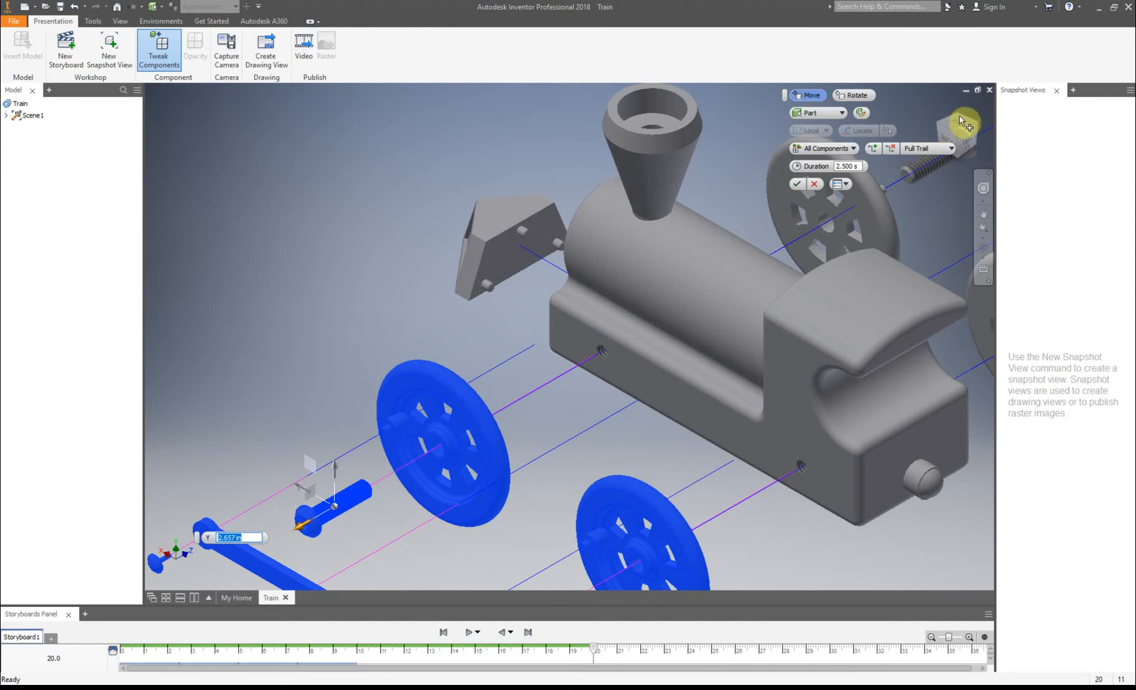
pyautogui.click(959, 119)
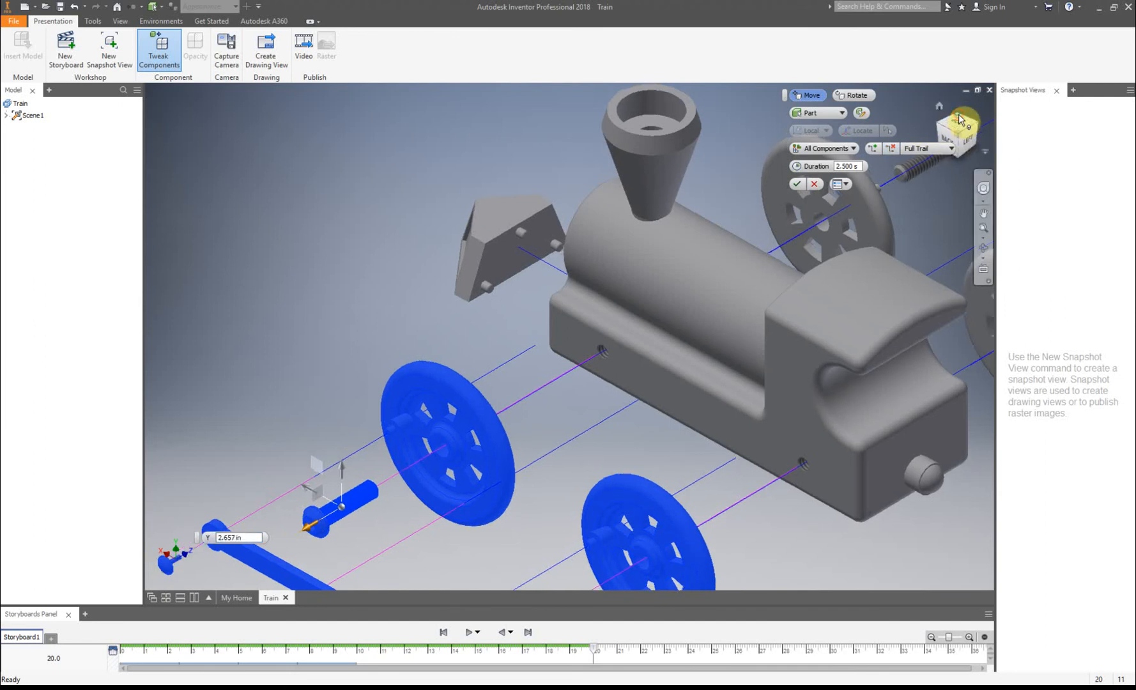
pyautogui.click(583, 342)
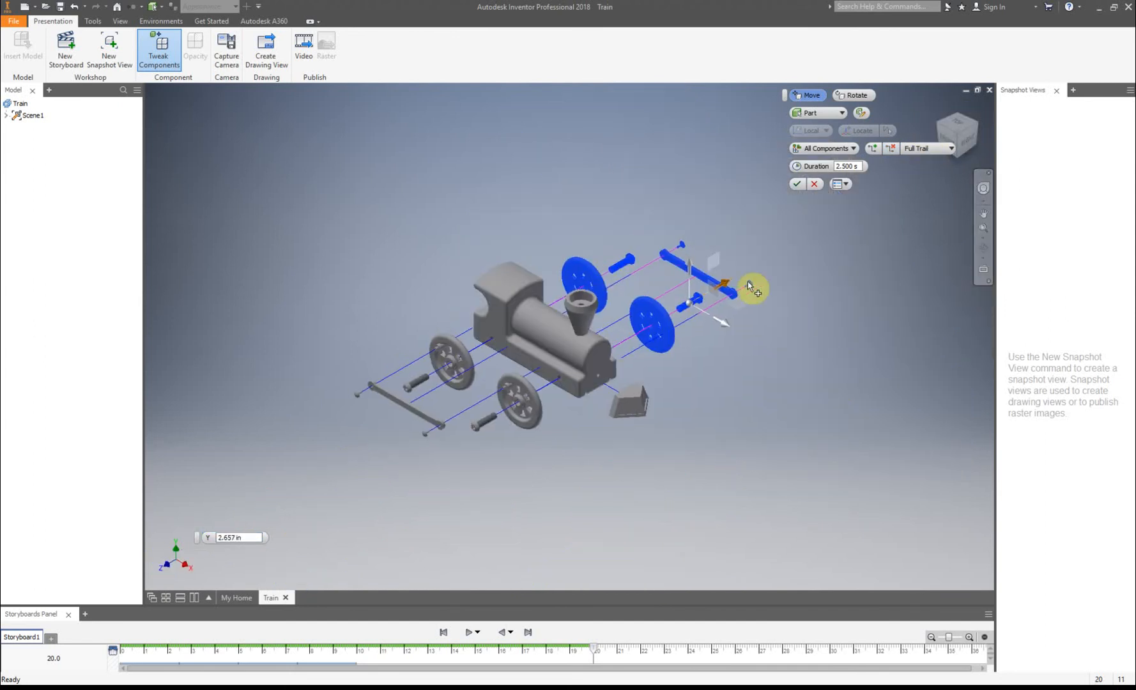
pyautogui.click(802, 184)
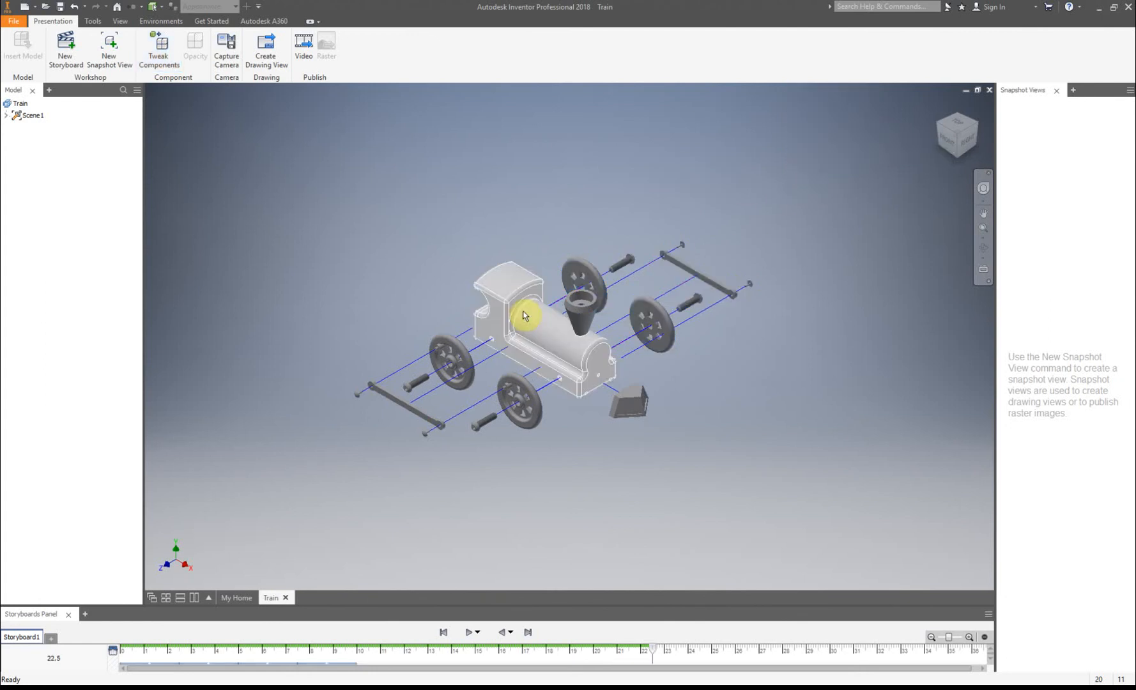
# Step: Tweak the smokestack about 4.63 in straight up from the train body
pyautogui.scroll(3, 528, 348)
pyautogui.click(631, 291)
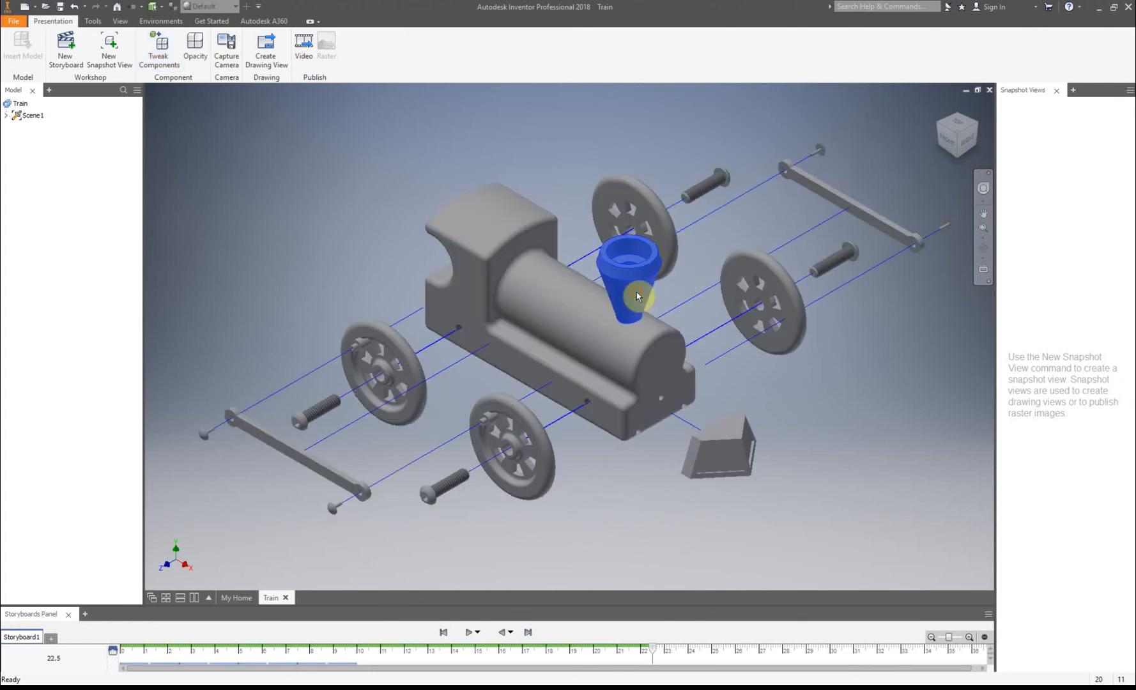
pyautogui.scroll(-3, 644, 281)
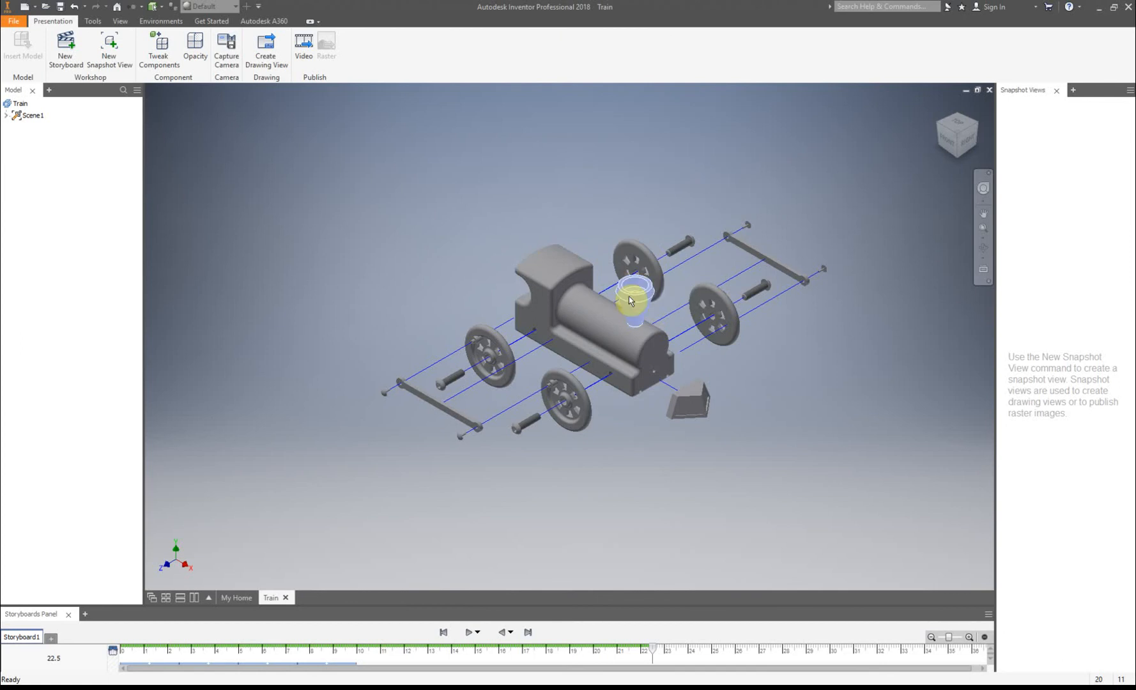
pyautogui.click(166, 58)
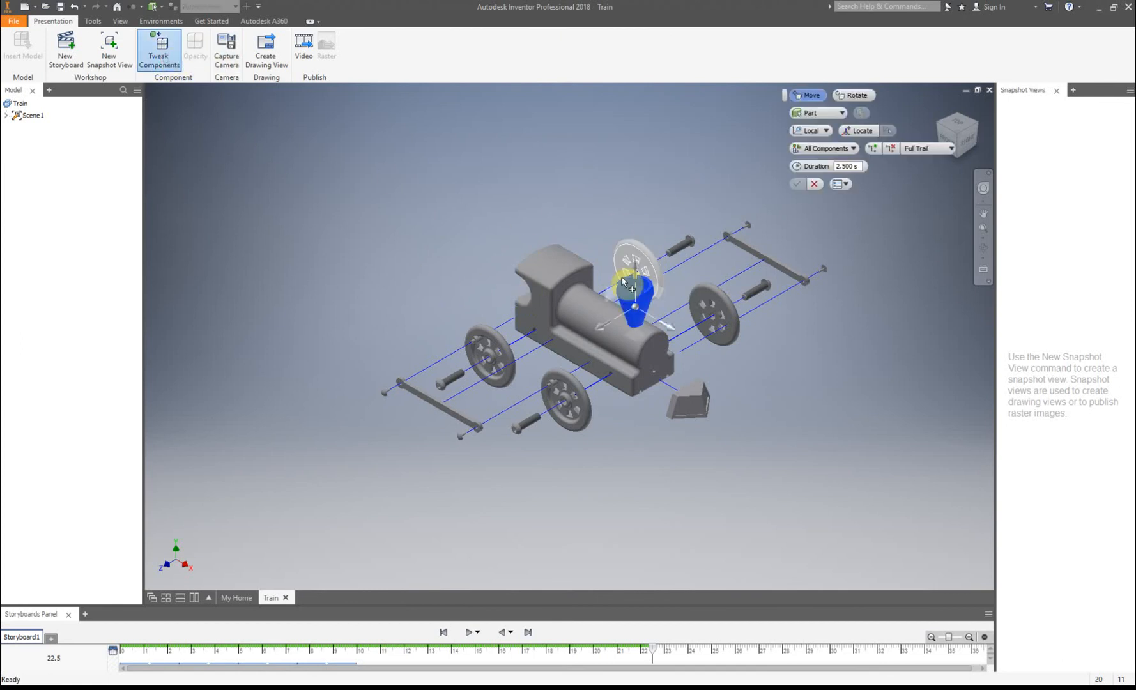
pyautogui.moveTo(641, 262); pyautogui.dragTo(636, 157)
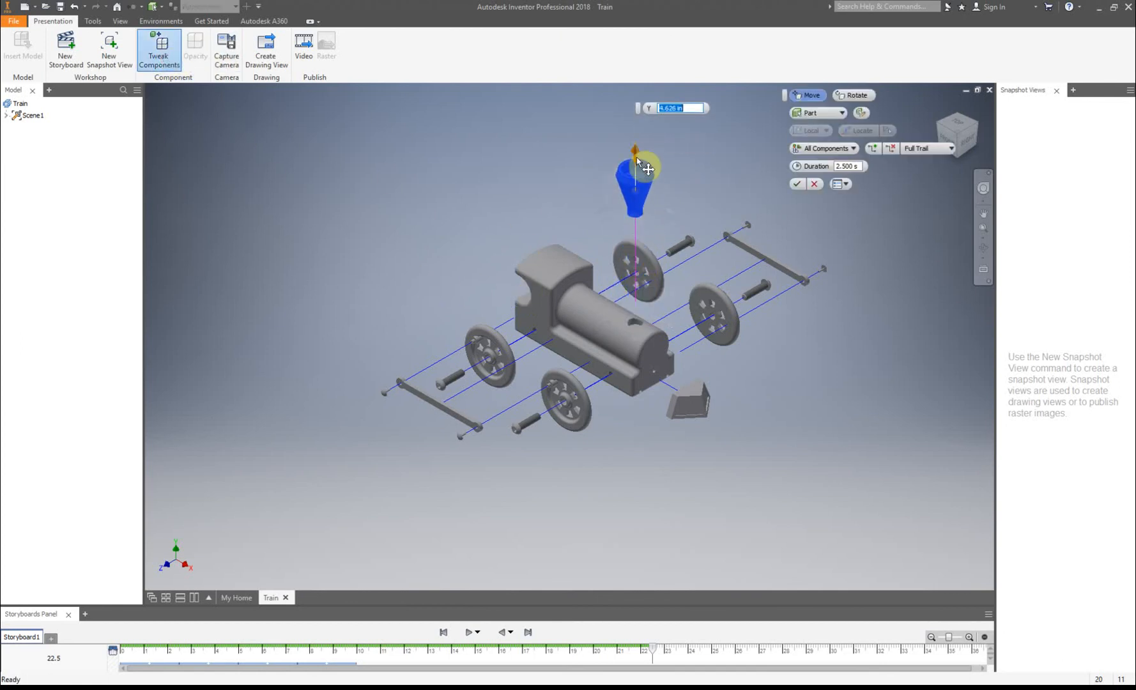
pyautogui.click(799, 186)
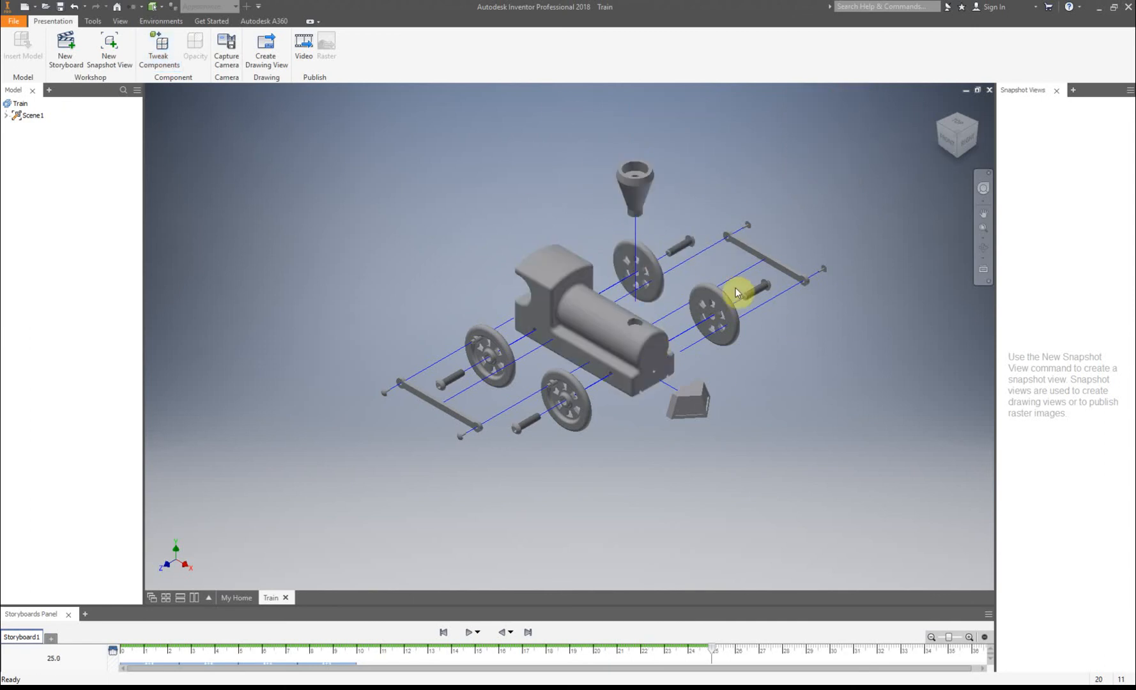
# Step: Tweak the round-headed peg at the rear of the train body backward about 1.69 in
pyautogui.scroll(3, 777, 280)
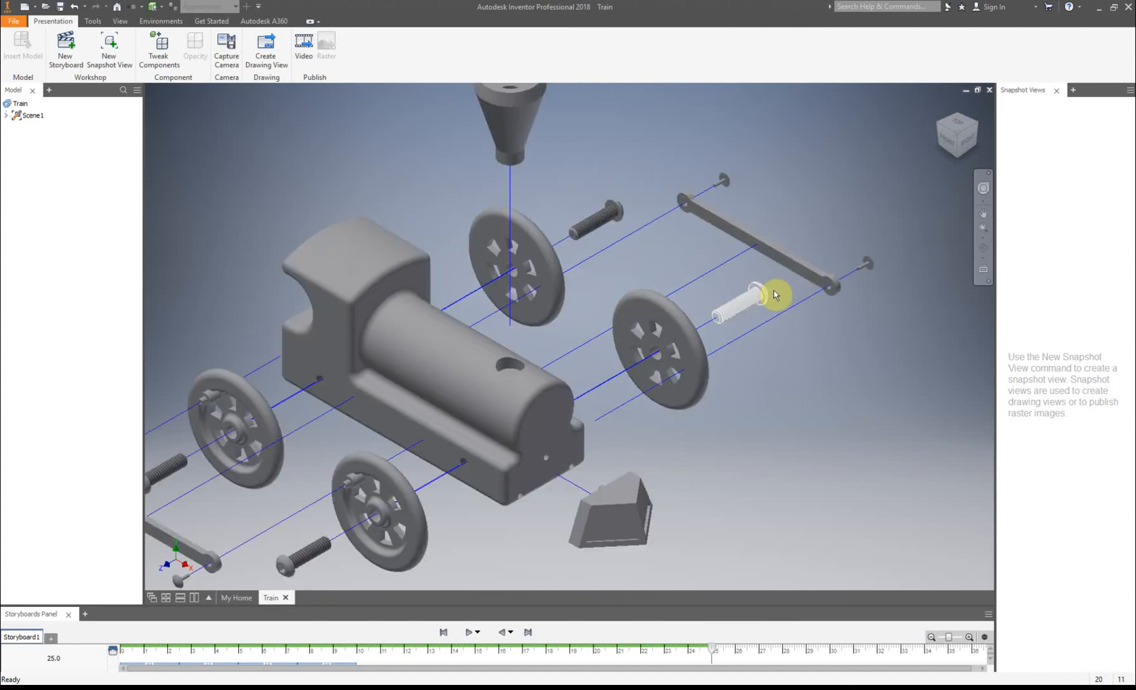
pyautogui.click(939, 125)
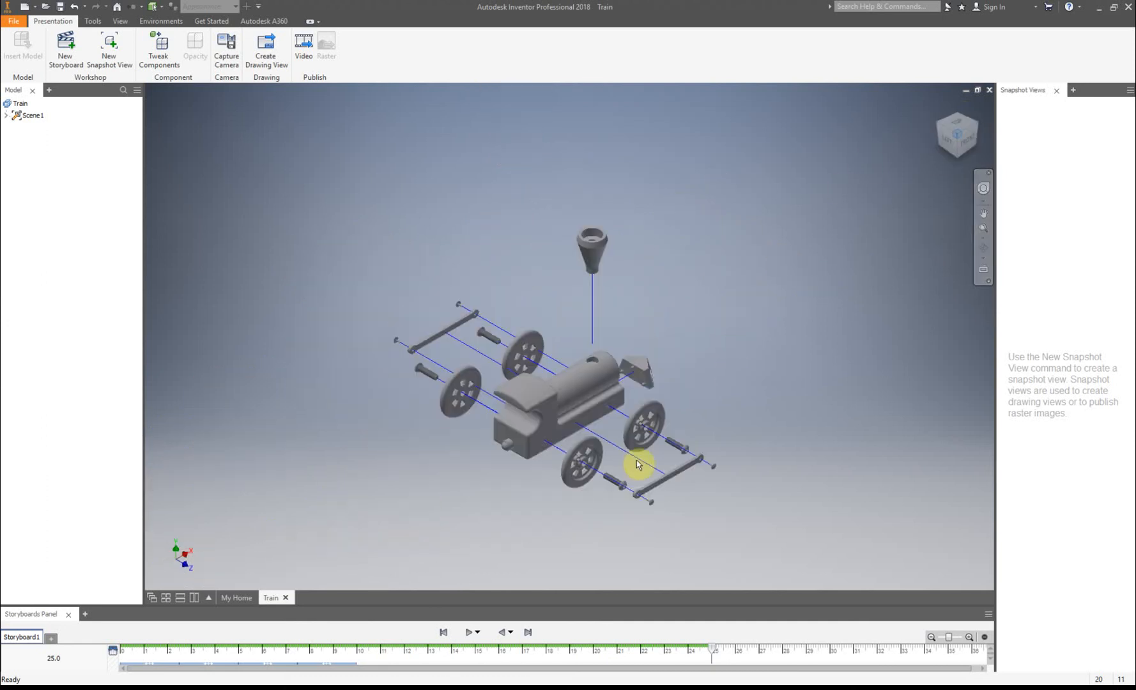
pyautogui.scroll(3, 469, 510)
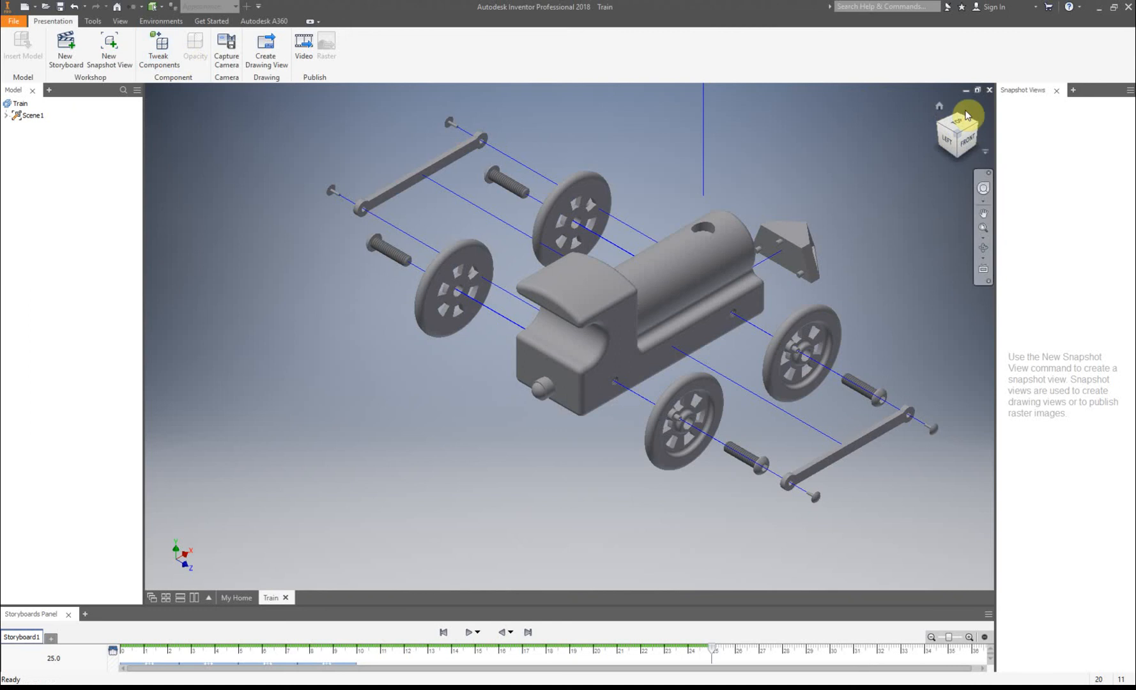
pyautogui.click(940, 106)
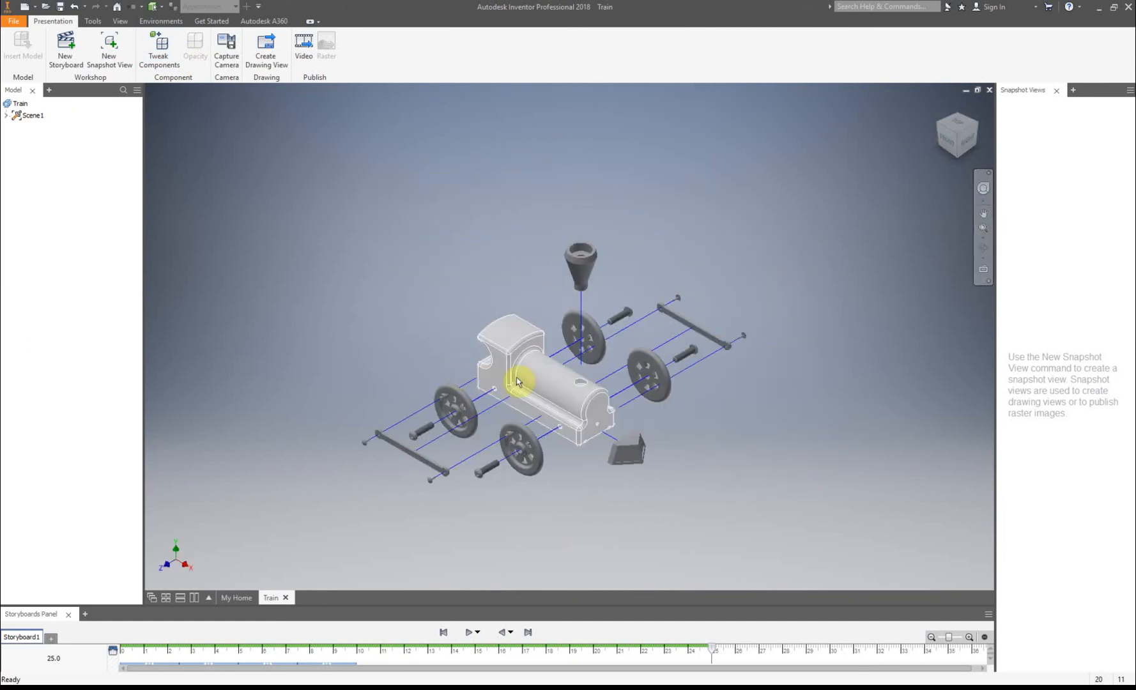
pyautogui.moveTo(933, 126); pyautogui.dragTo(660, 487)
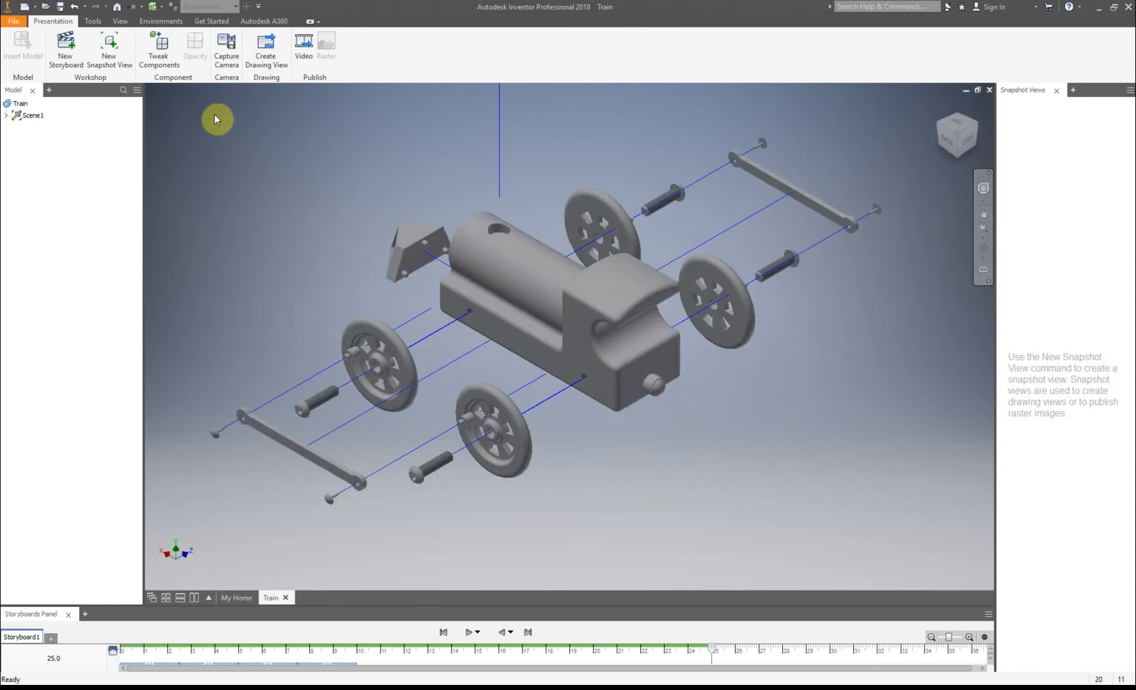
pyautogui.click(159, 48)
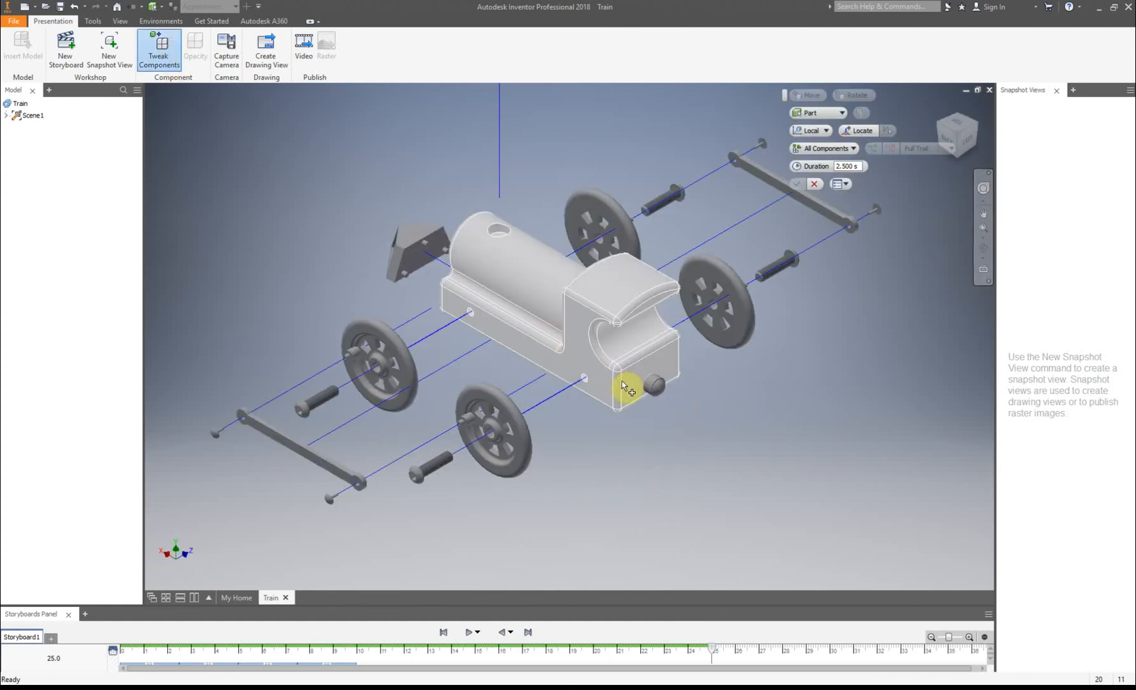
pyautogui.click(658, 389)
pyautogui.moveTo(698, 406); pyautogui.dragTo(726, 441)
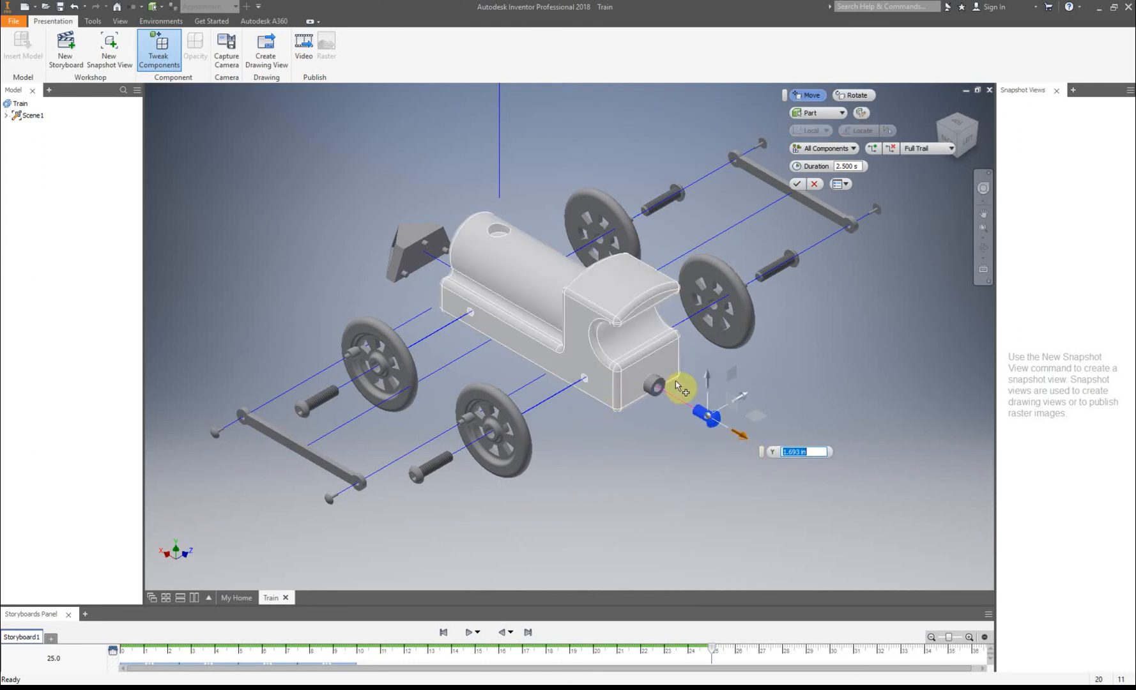
# Step: Add the rear ring to the peg's selection, move both backward about 1.40 in from the body and finish the tweak
pyautogui.click(653, 389)
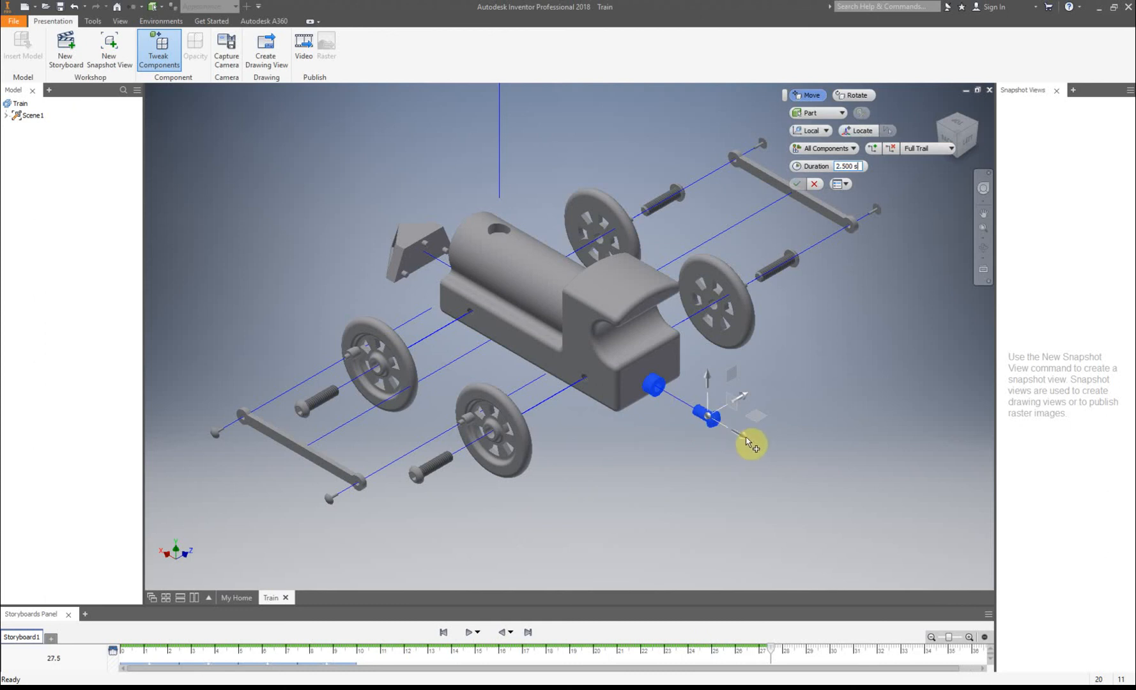
pyautogui.moveTo(742, 437); pyautogui.dragTo(815, 478)
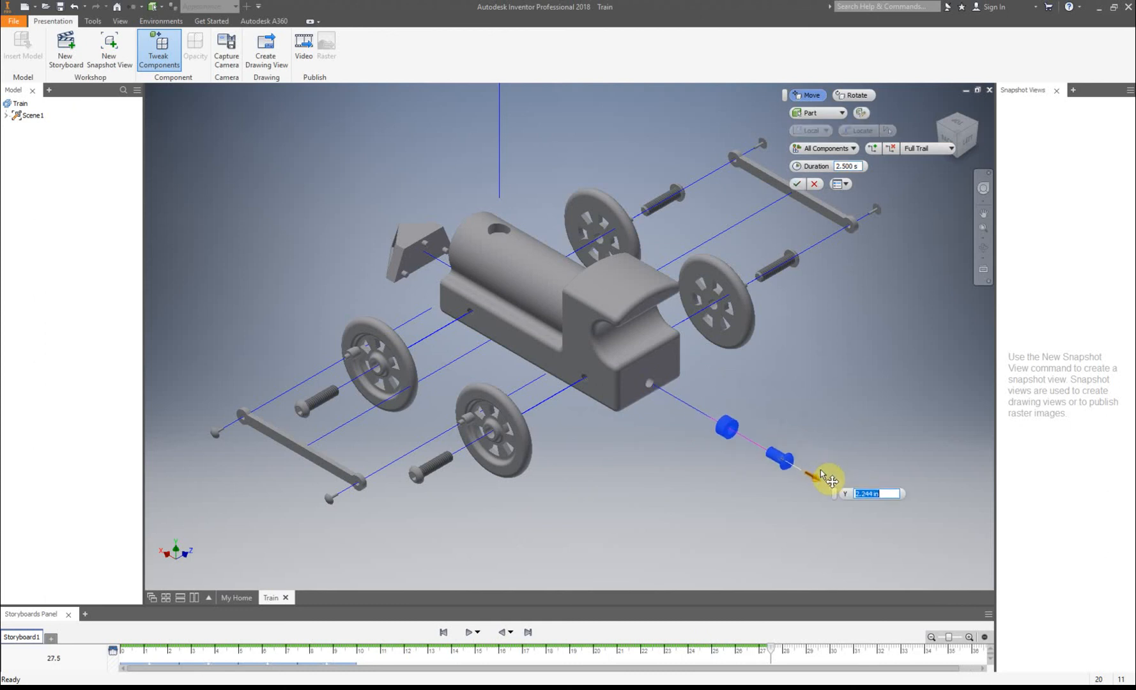
pyautogui.click(958, 114)
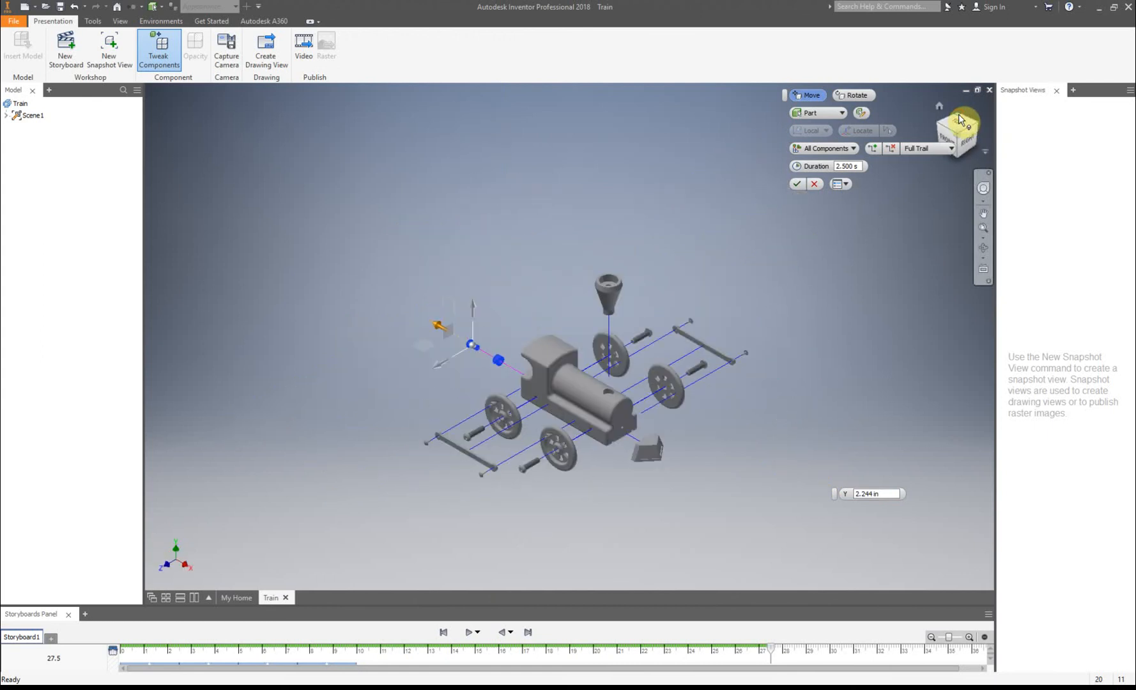
pyautogui.scroll(-3, 590, 335)
pyautogui.moveTo(329, 336); pyautogui.dragTo(364, 353)
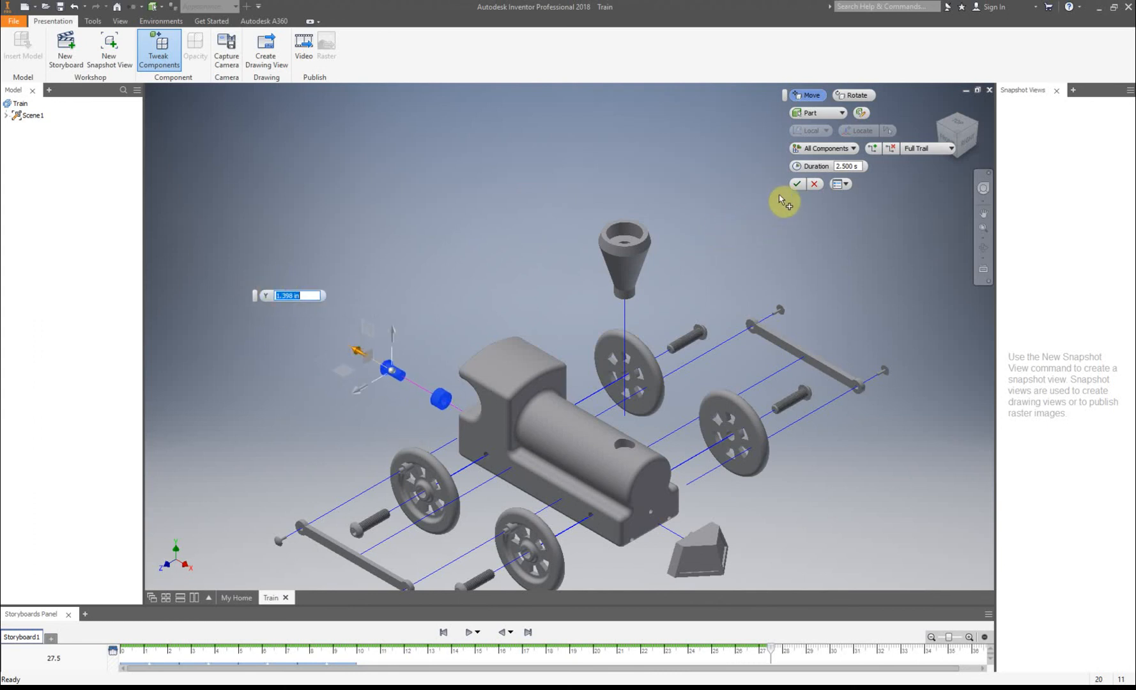
pyautogui.click(797, 184)
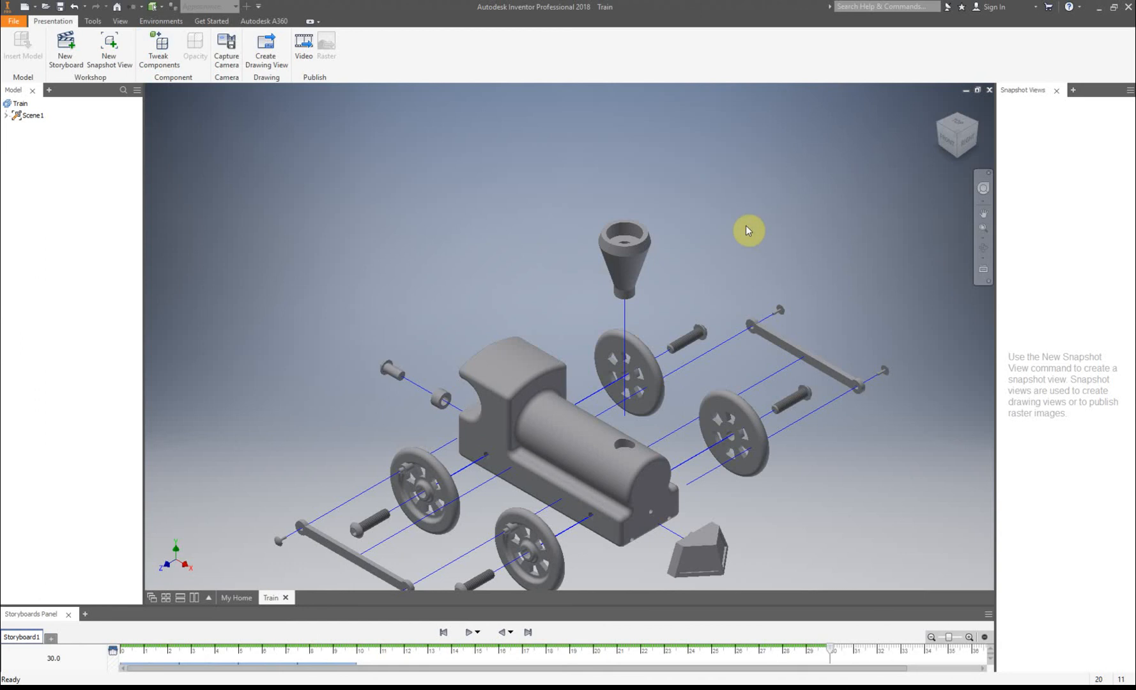
# Step: Create a snapshot view of the fully exploded train in its home orientation
pyautogui.scroll(-3, 748, 230)
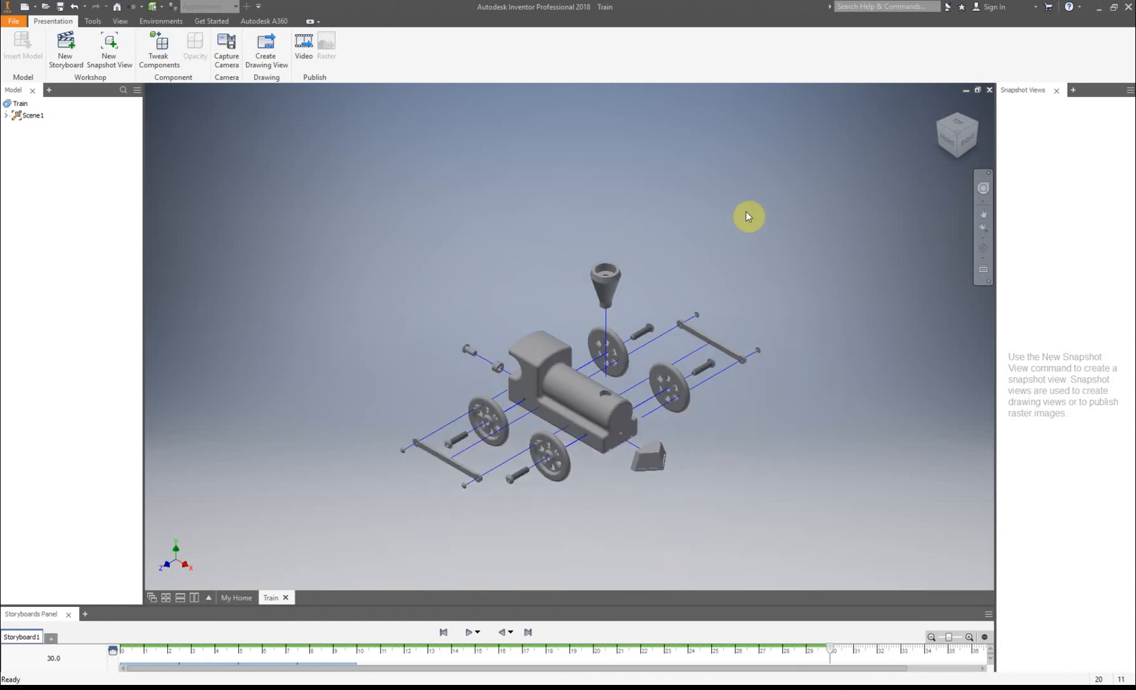
pyautogui.click(957, 134)
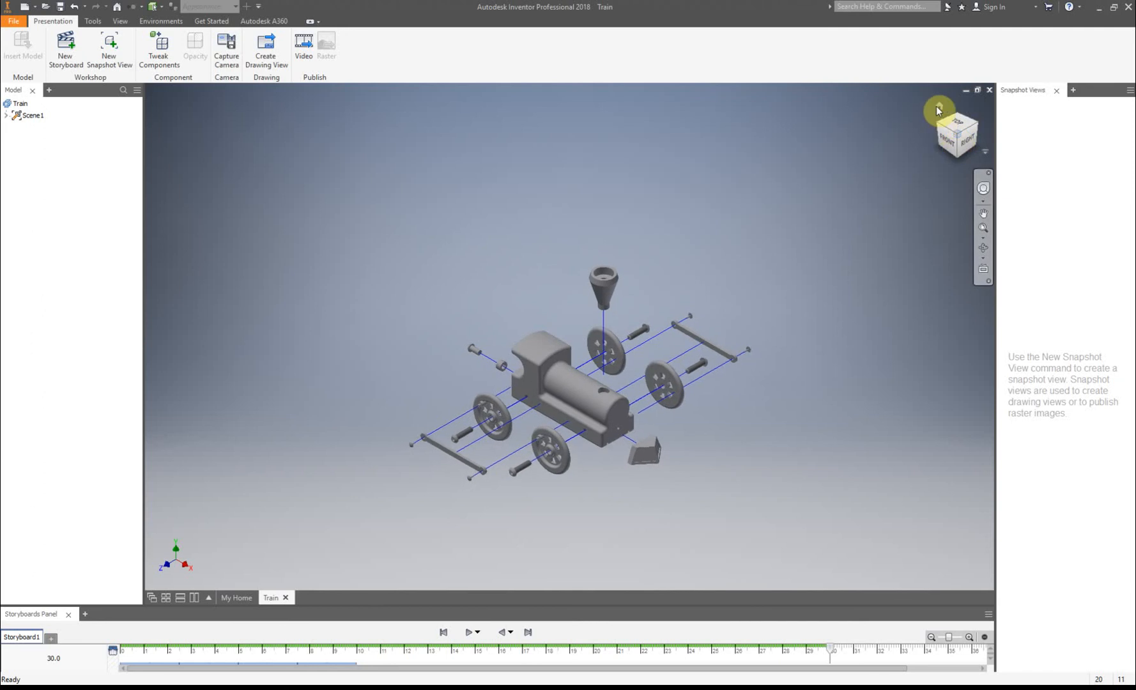
pyautogui.click(938, 108)
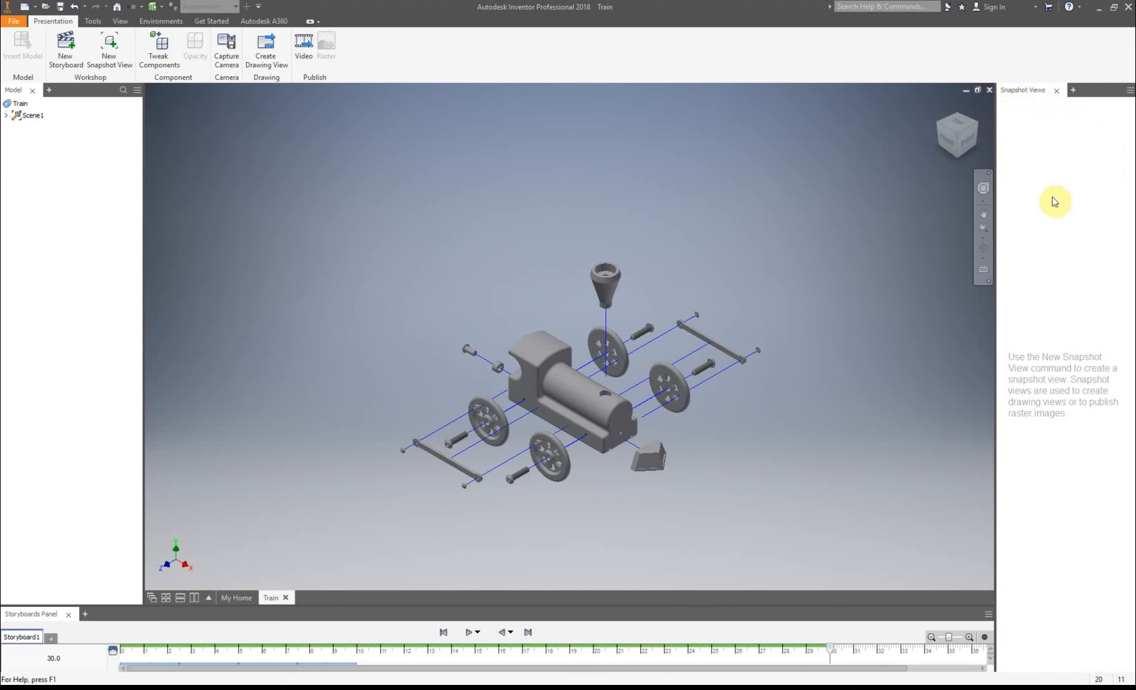
pyautogui.click(126, 45)
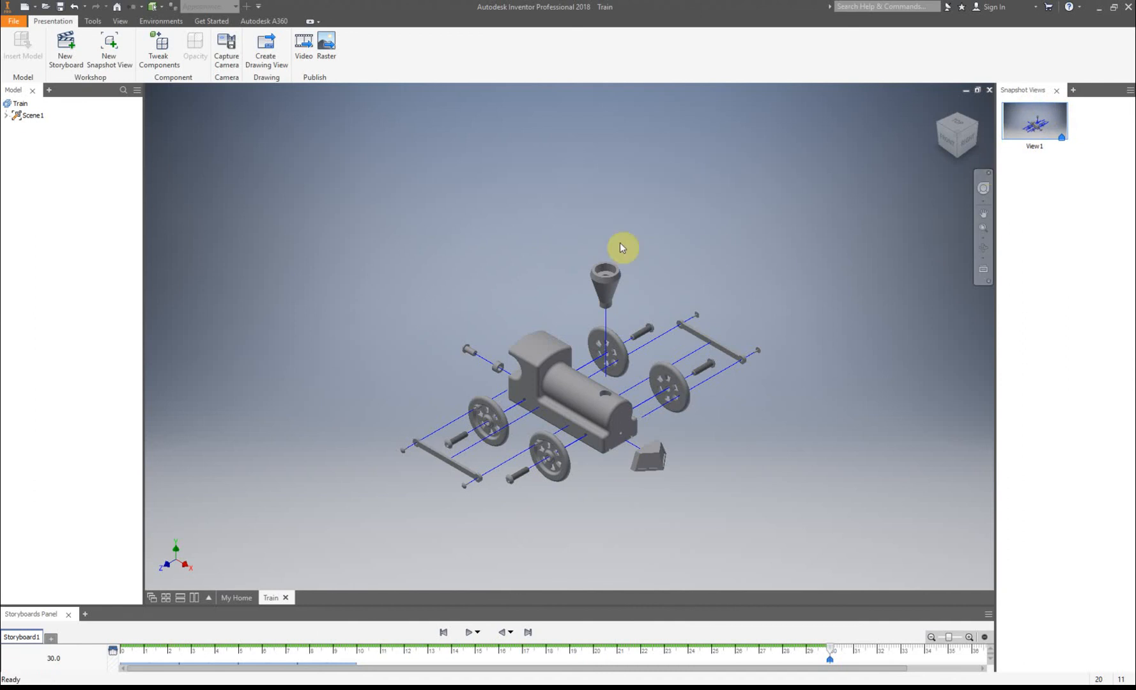
# Step: Replace the snapshot view with a new one that frames the exploded train larger
pyautogui.scroll(-2, 607, 460)
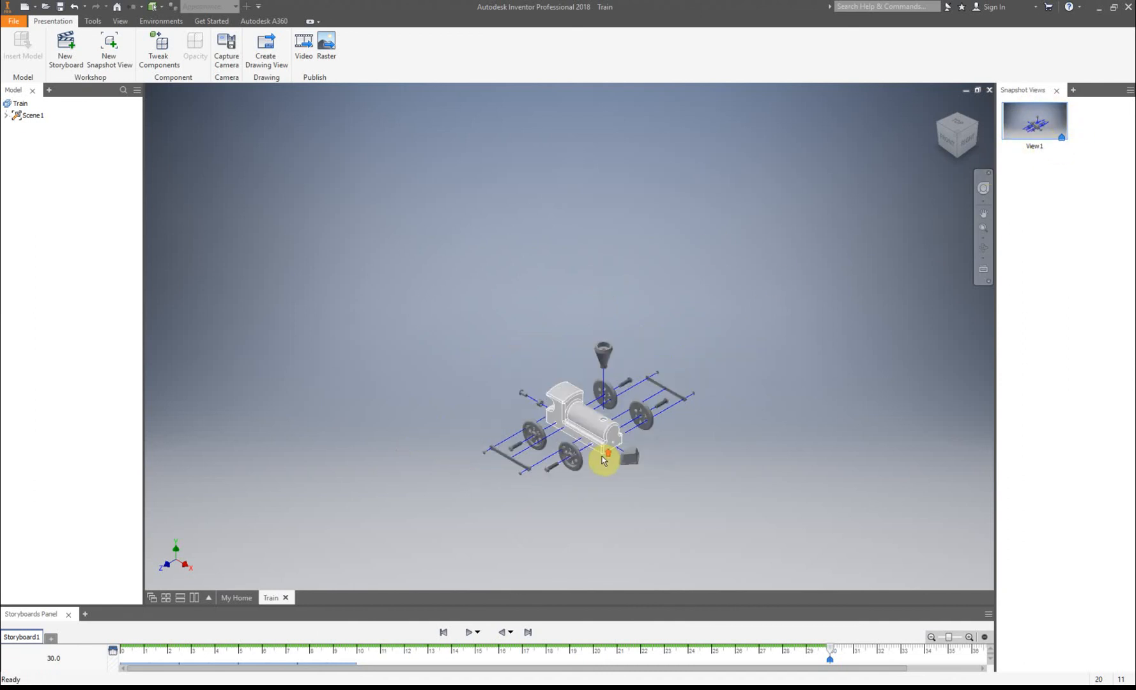
pyautogui.scroll(5, 605, 460)
pyautogui.scroll(-5, 605, 460)
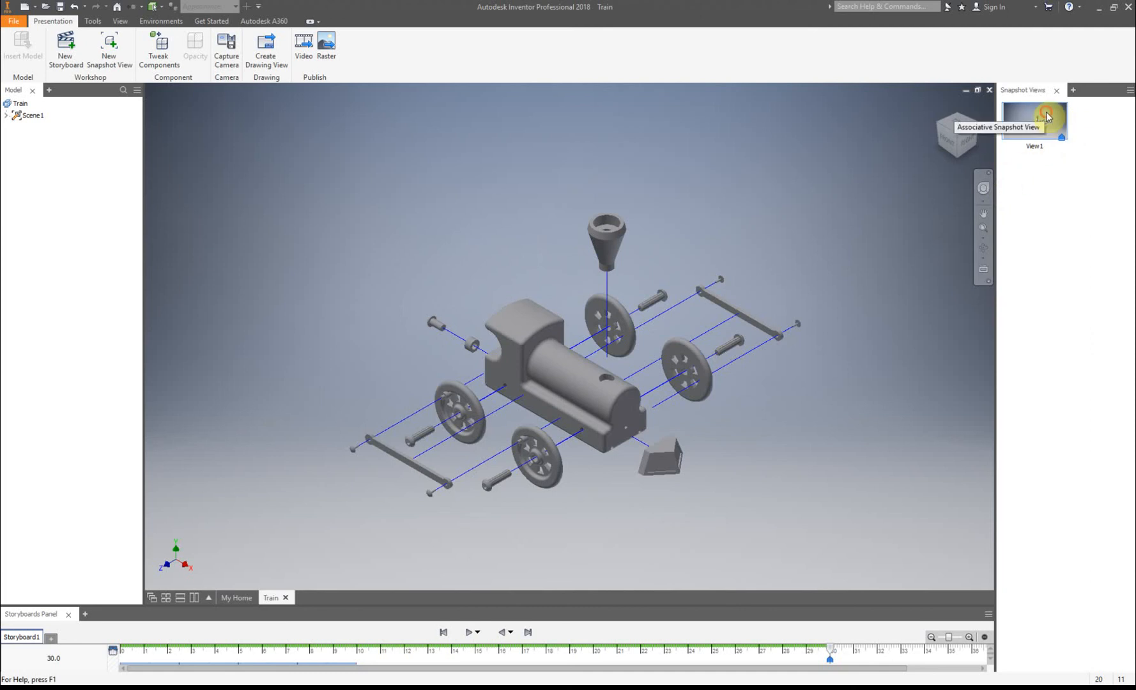
pyautogui.rightClick(1030, 133)
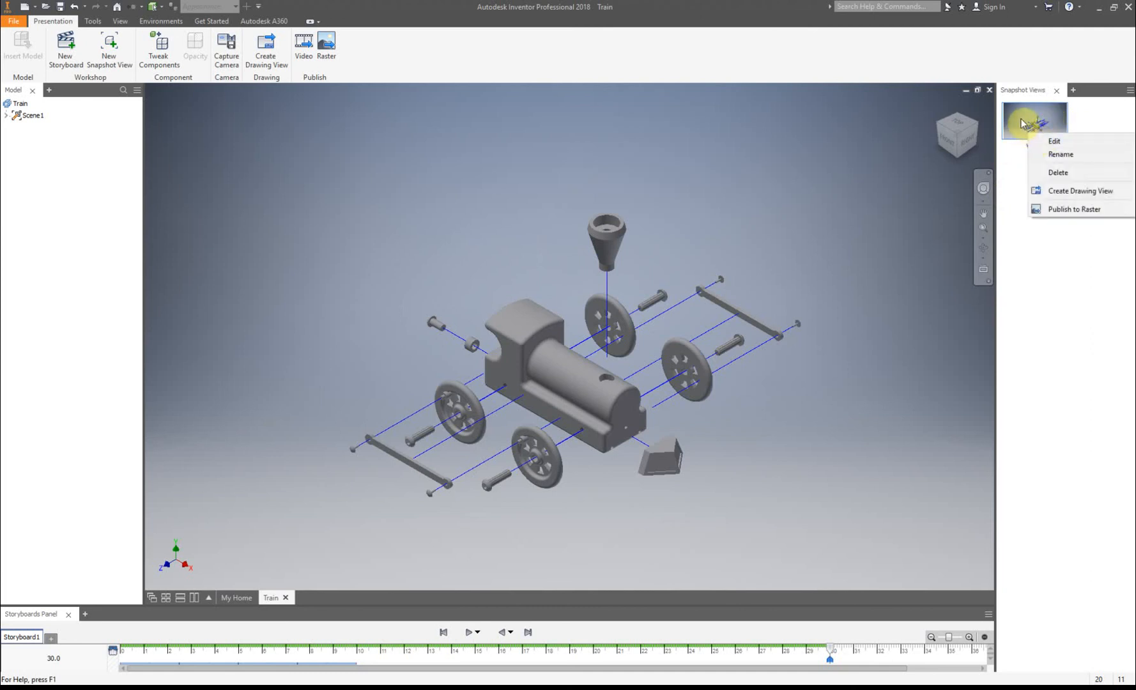
pyautogui.click(1058, 173)
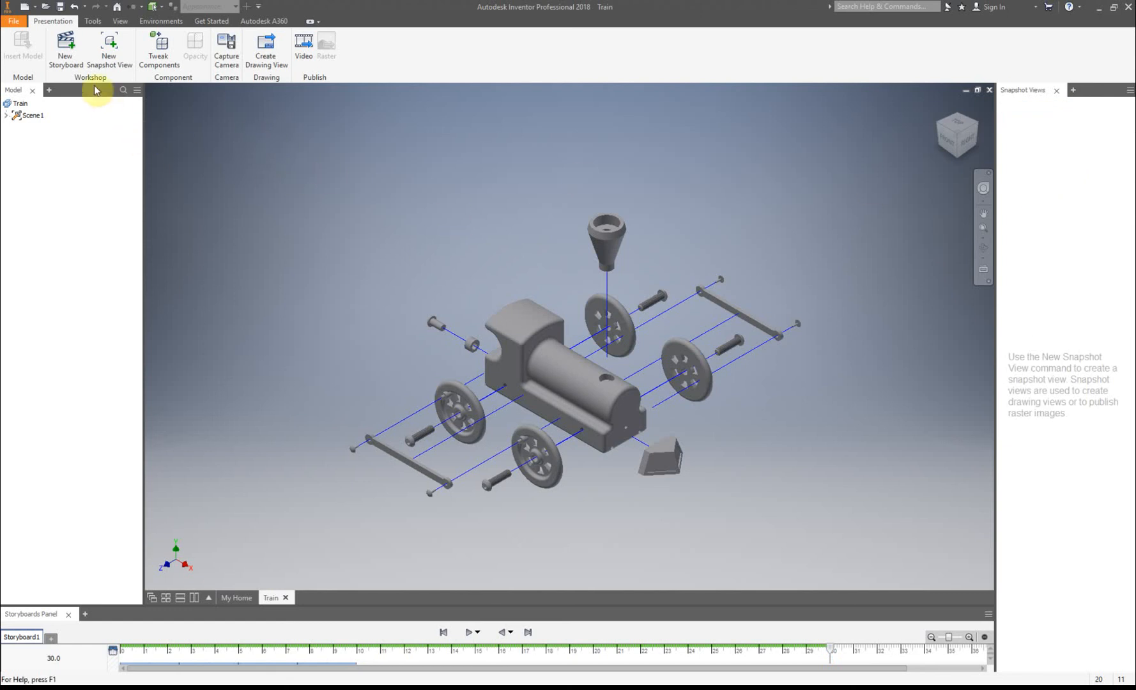
pyautogui.click(109, 44)
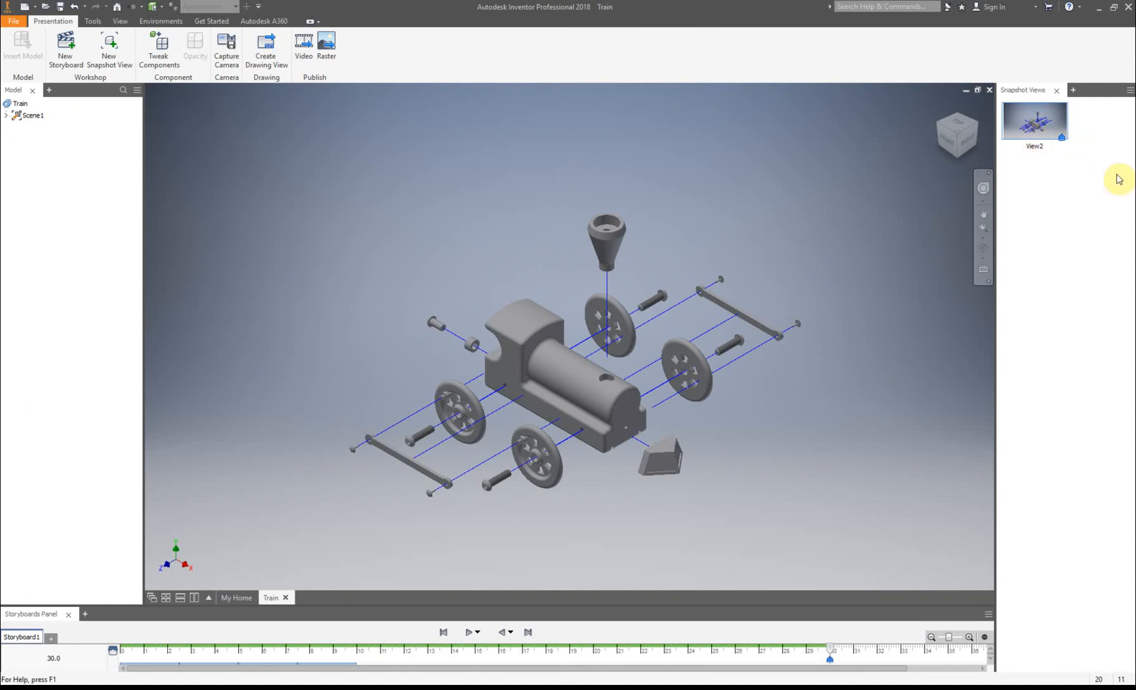
# Step: Delete the current snapshot view and create it again from the same camera position
pyautogui.rightClick(1030, 121)
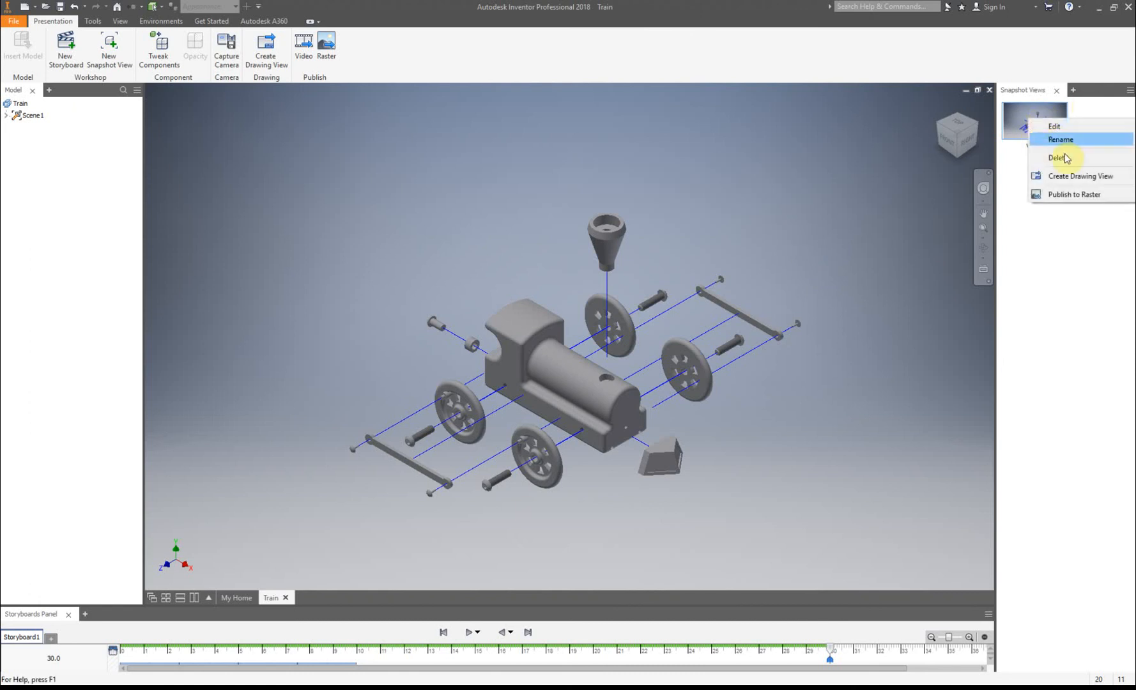
pyautogui.click(1063, 158)
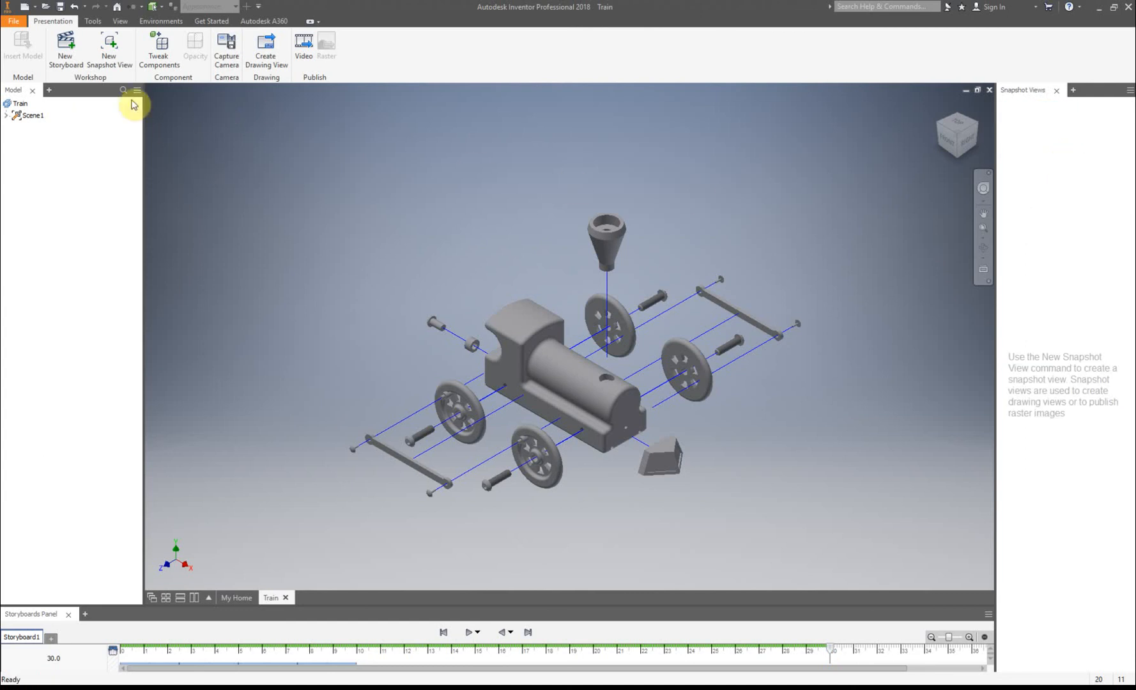
pyautogui.click(108, 44)
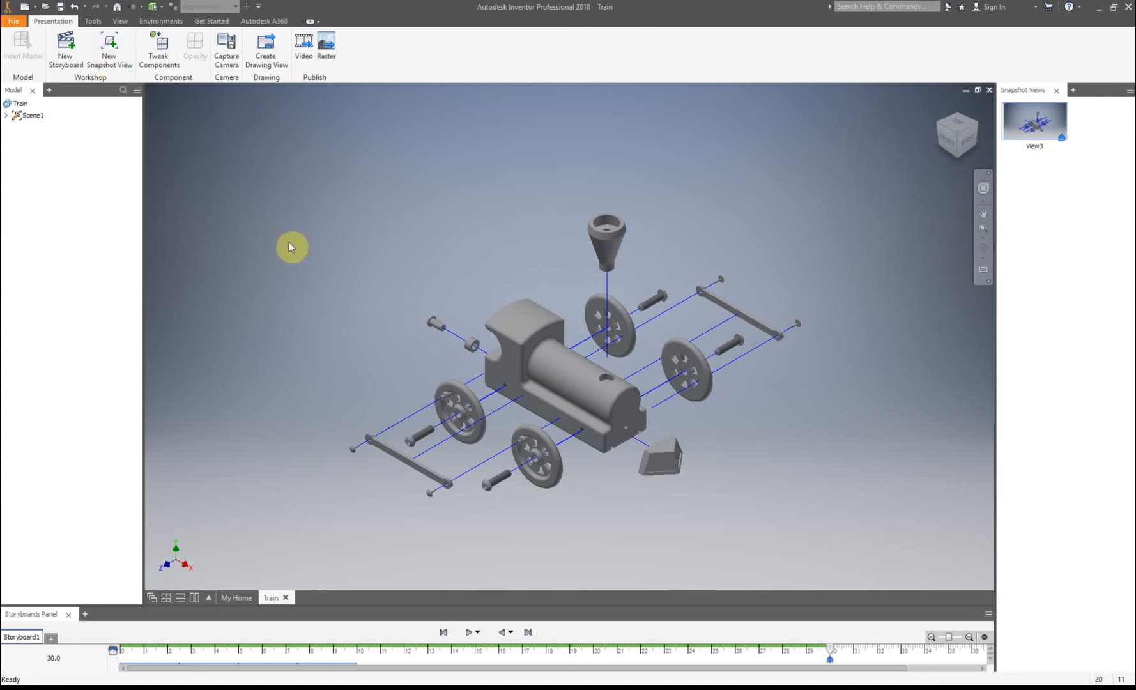
pyautogui.click(959, 117)
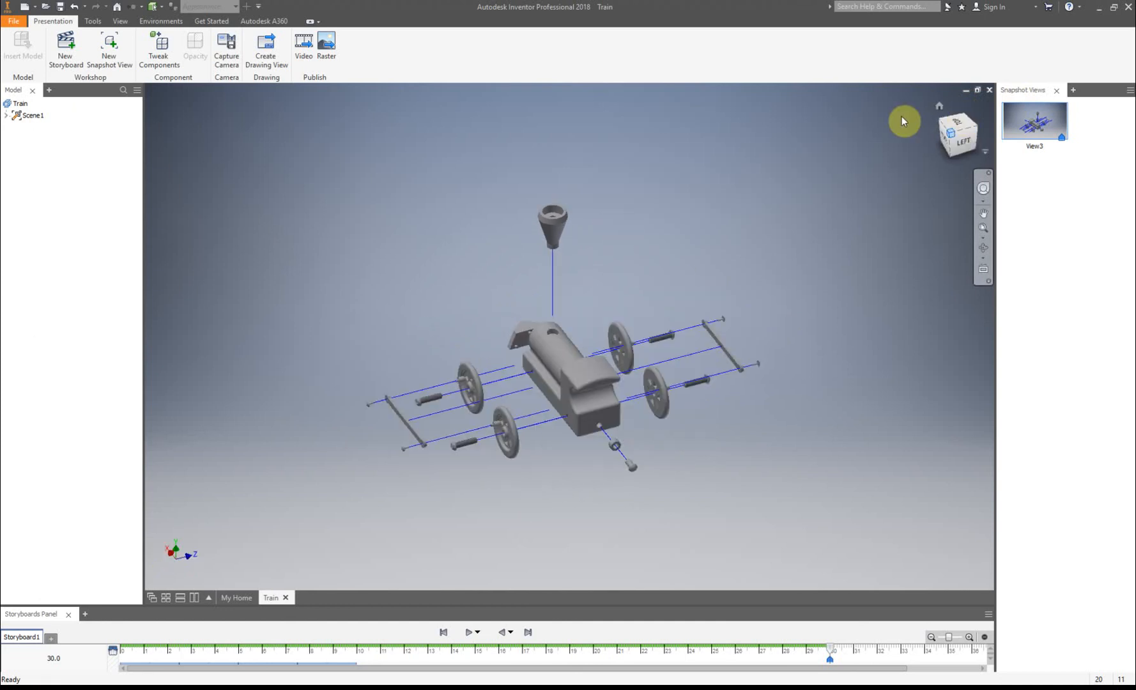
# Step: Create two additional snapshot views of the exploded train, one from the top-back-left corner and one from the straight left side
pyautogui.click(120, 51)
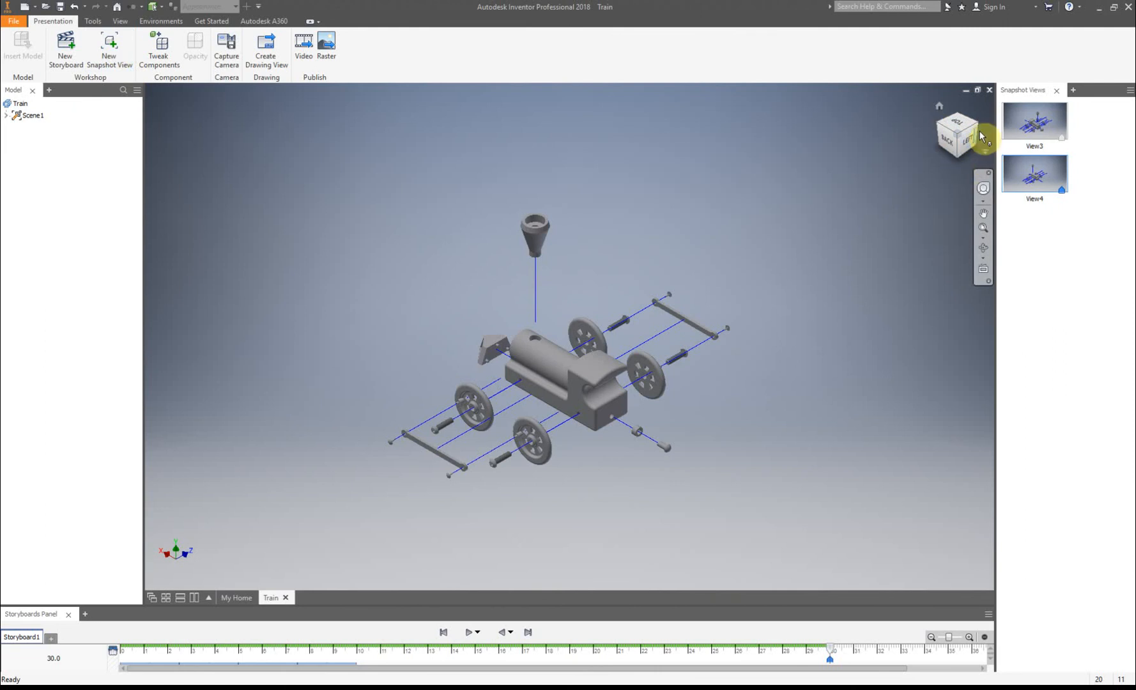
pyautogui.click(968, 144)
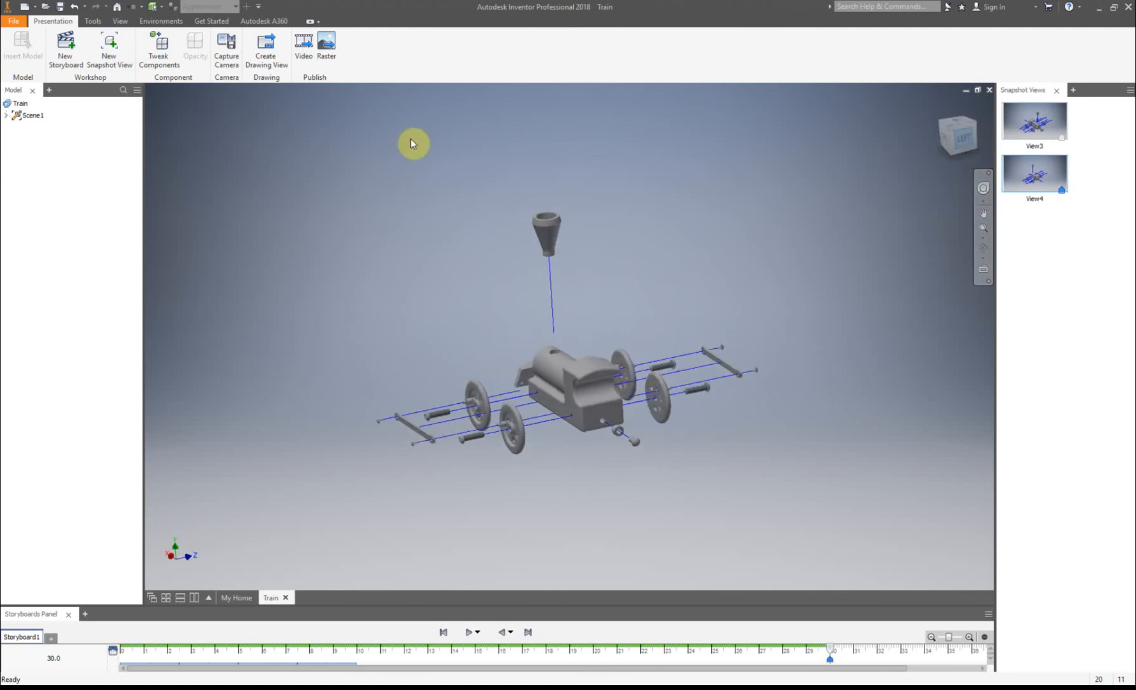
pyautogui.click(100, 52)
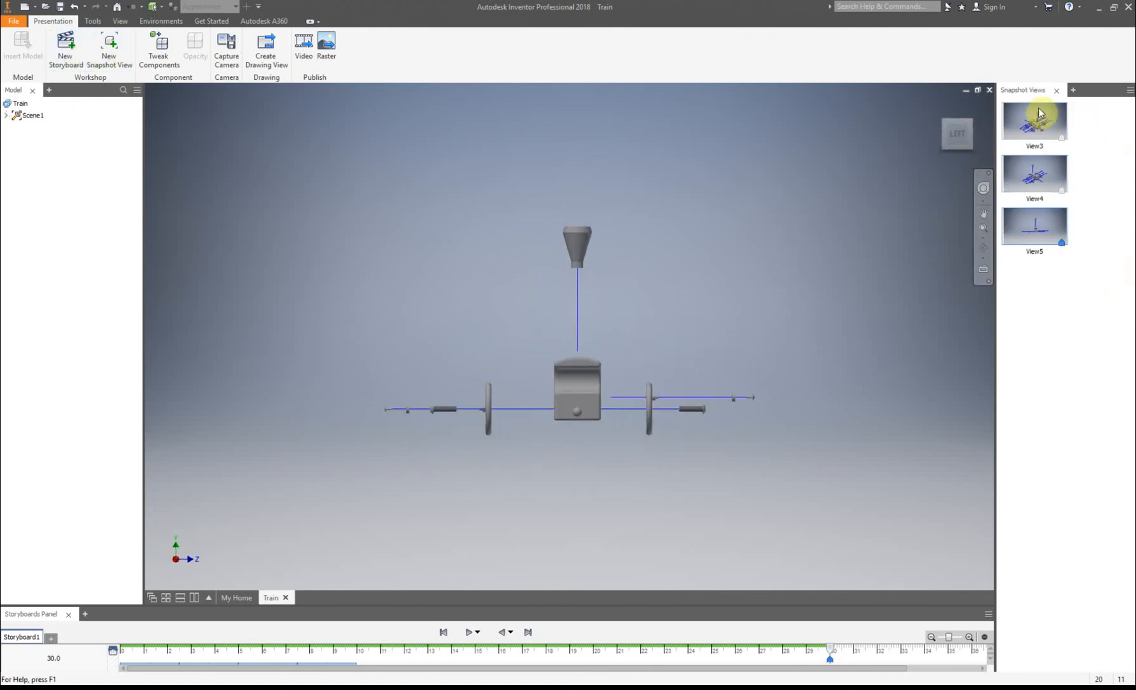
# Step: Delete snapshot views View4 and View5, leaving View3, and return the exploded train to its home orientation
pyautogui.click(1028, 125)
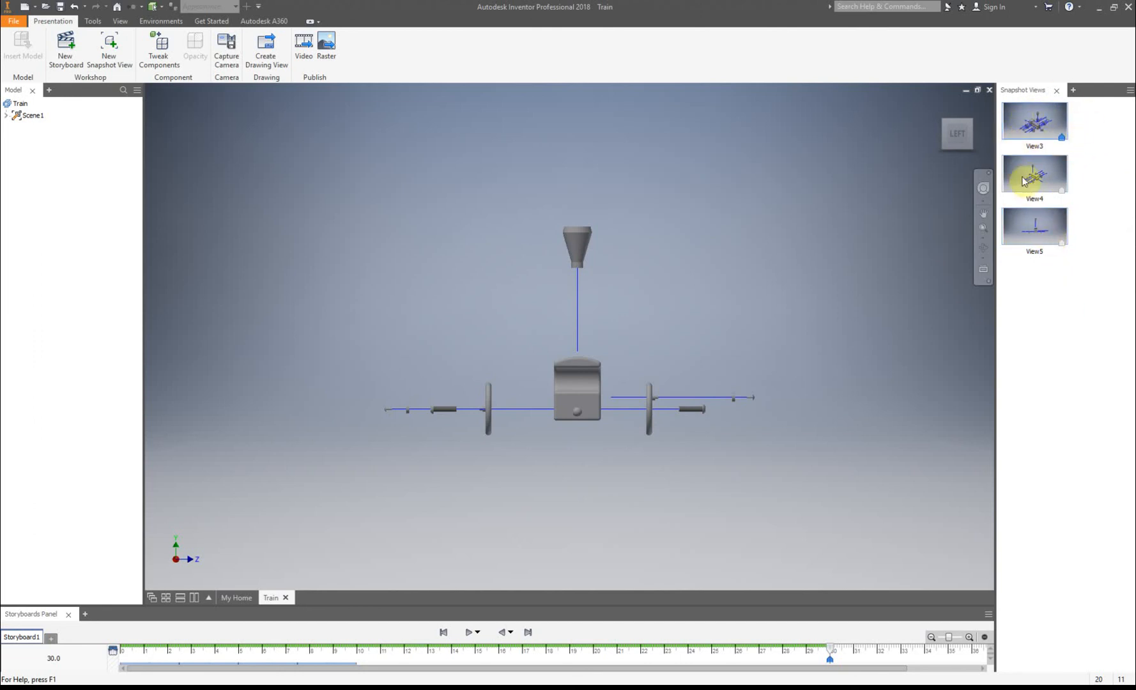
pyautogui.rightClick(1029, 187)
pyautogui.click(1066, 227)
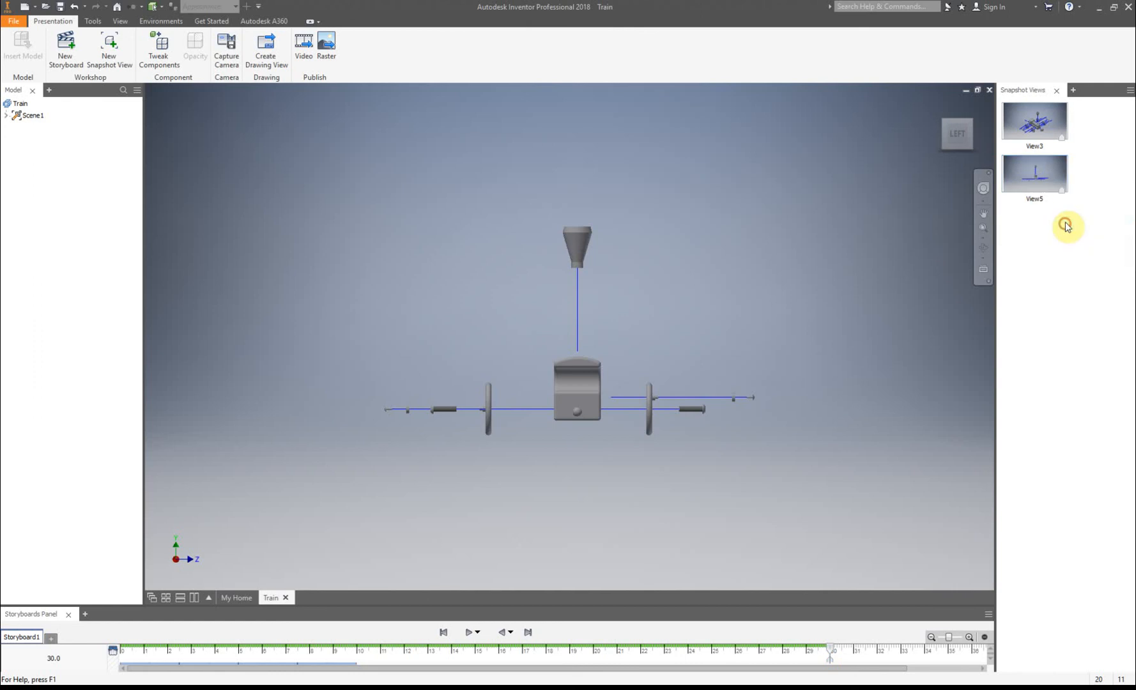
pyautogui.rightClick(1035, 172)
pyautogui.click(1077, 213)
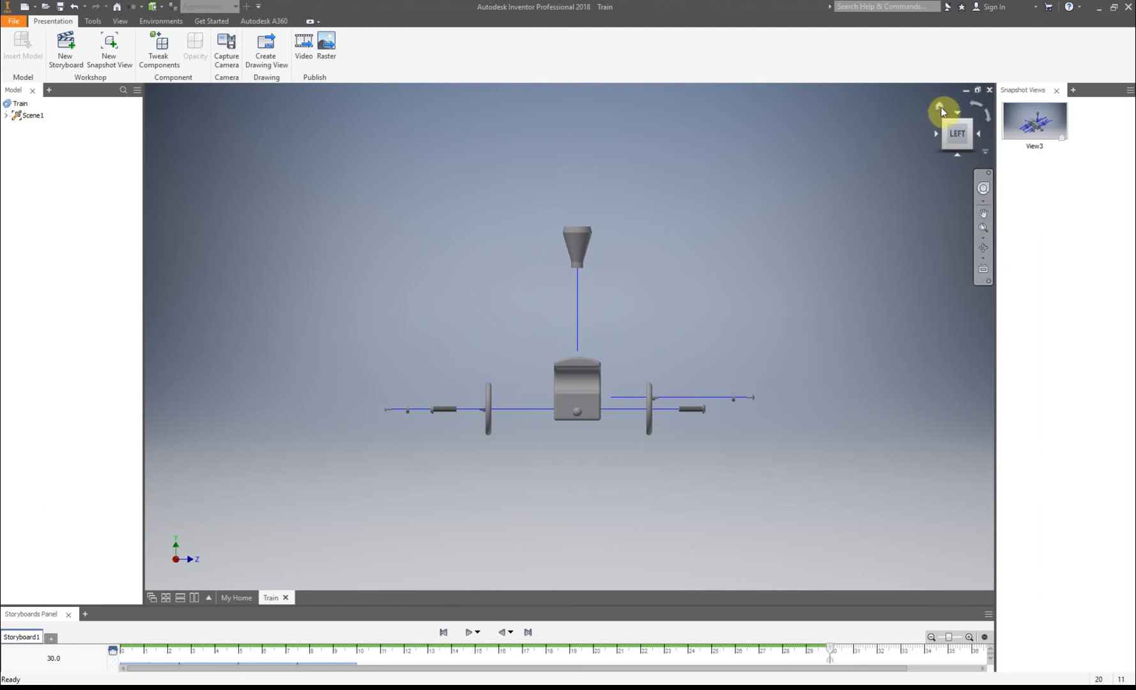
pyautogui.click(939, 107)
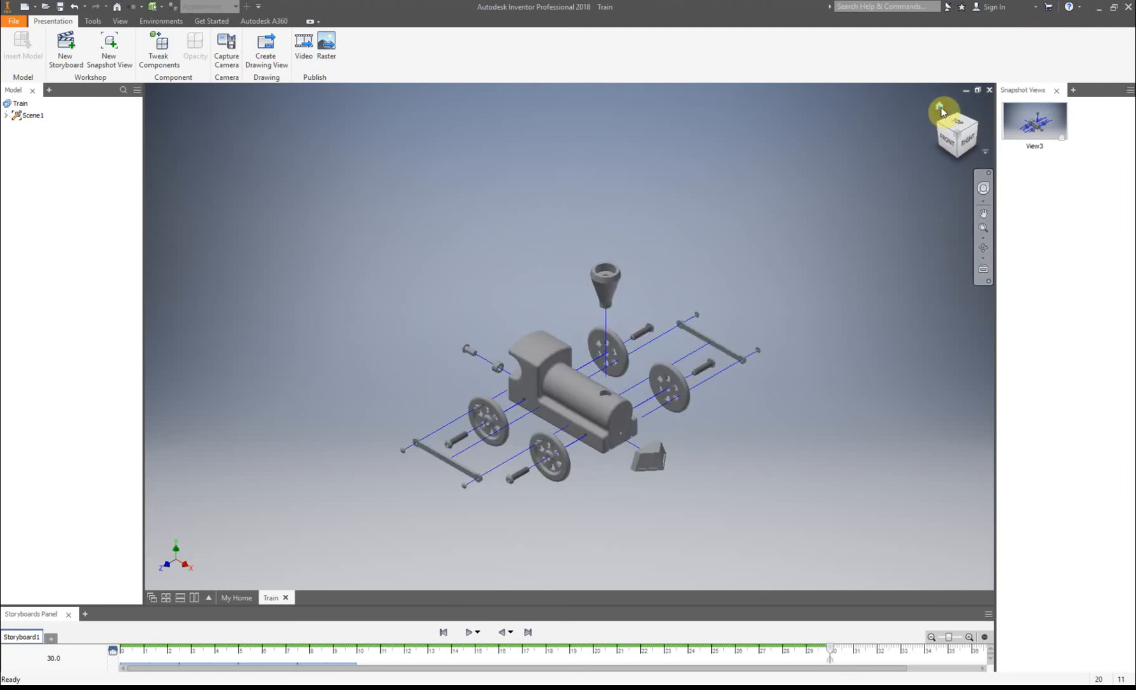